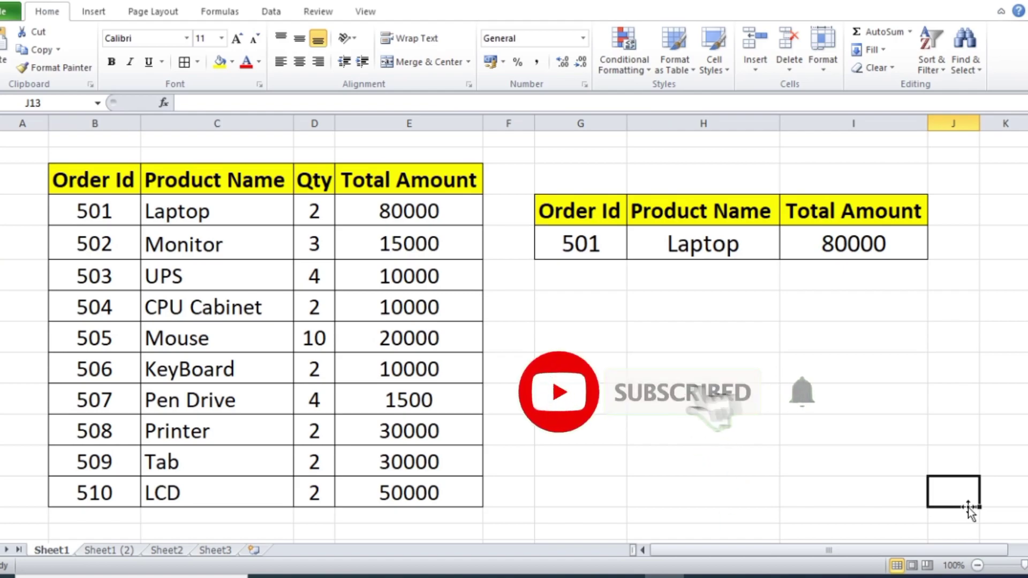
# Look up order 504 and then order 507 by entering each Order Id in cell G5.
pyautogui.click(620, 369)
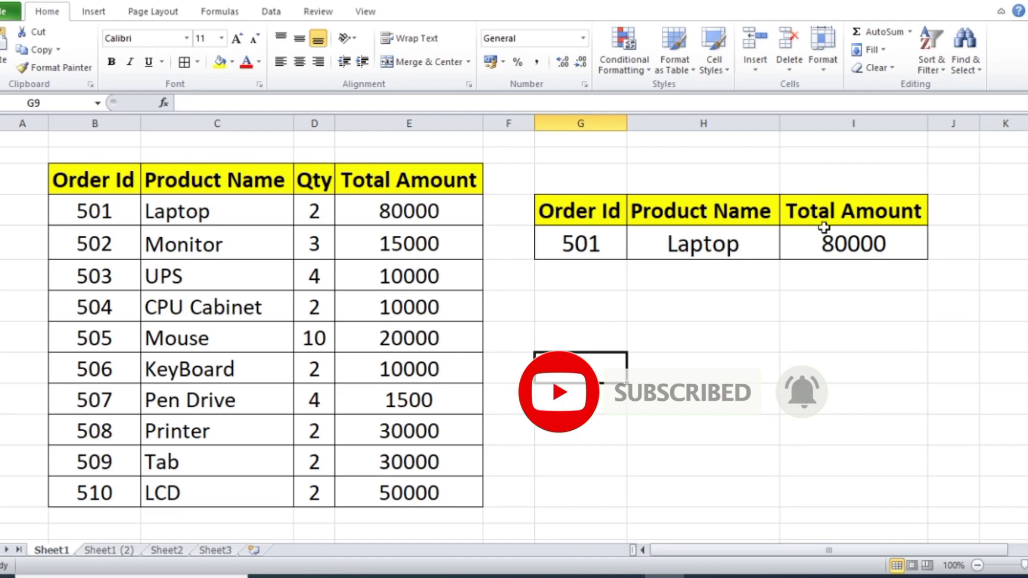
pyautogui.click(591, 243)
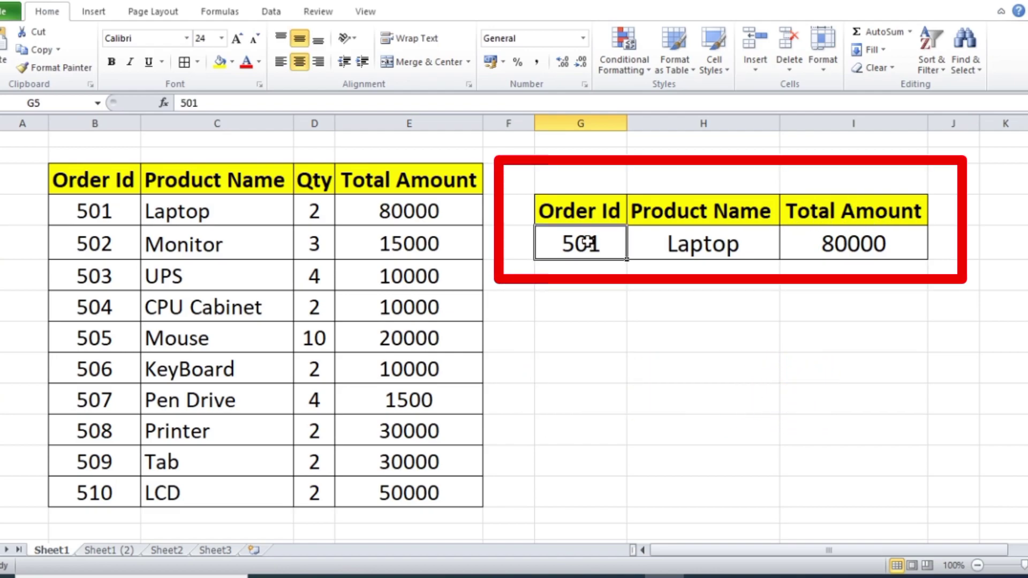
pyautogui.write('504')
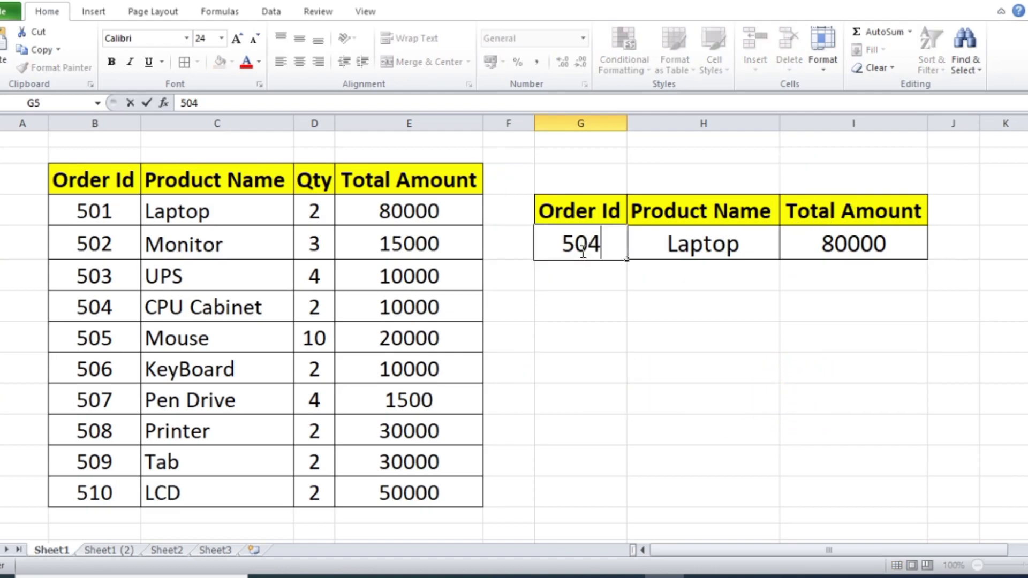
pyautogui.press('Return')
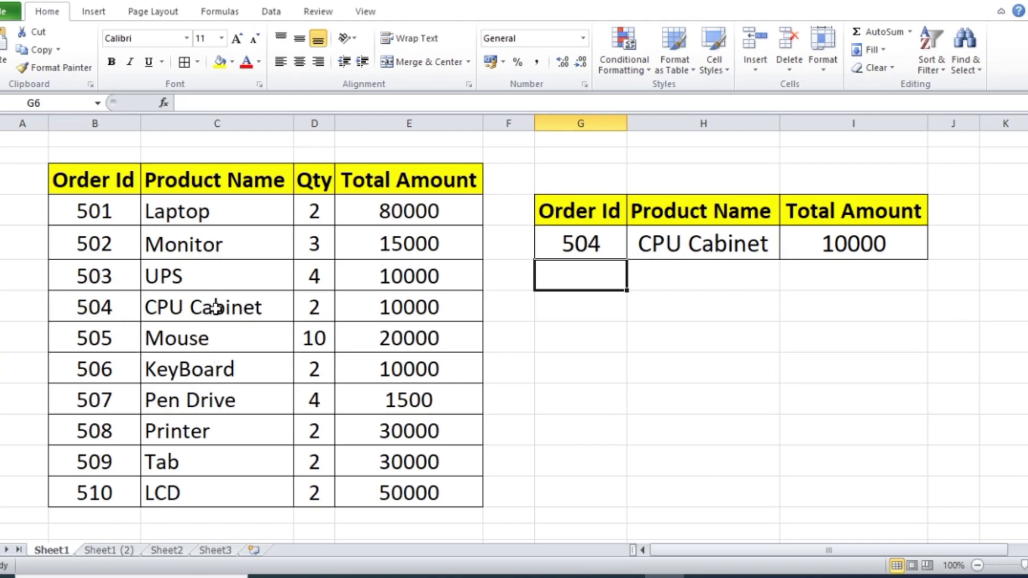
pyautogui.click(562, 241)
pyautogui.write('507')
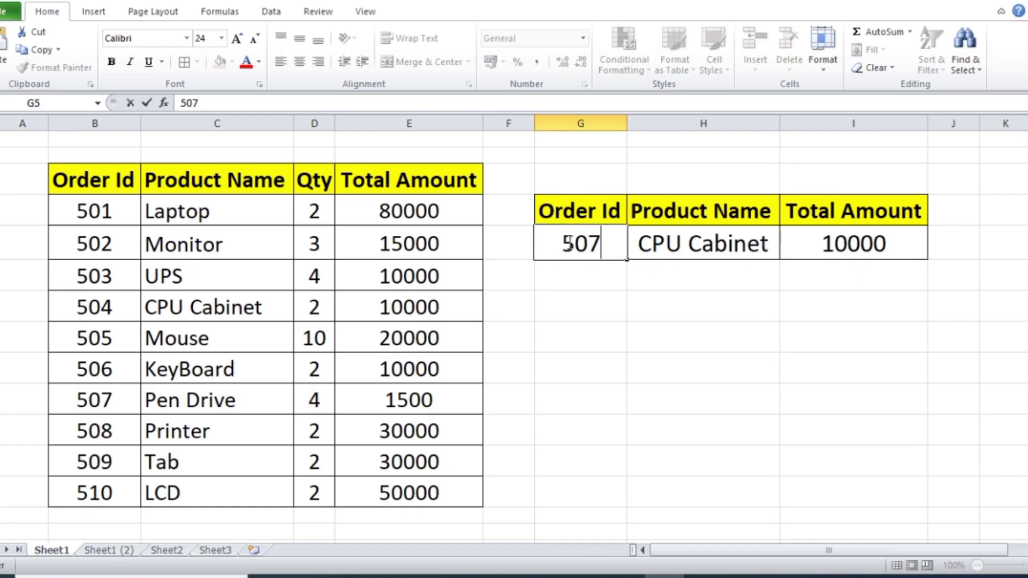
pyautogui.press('Return')
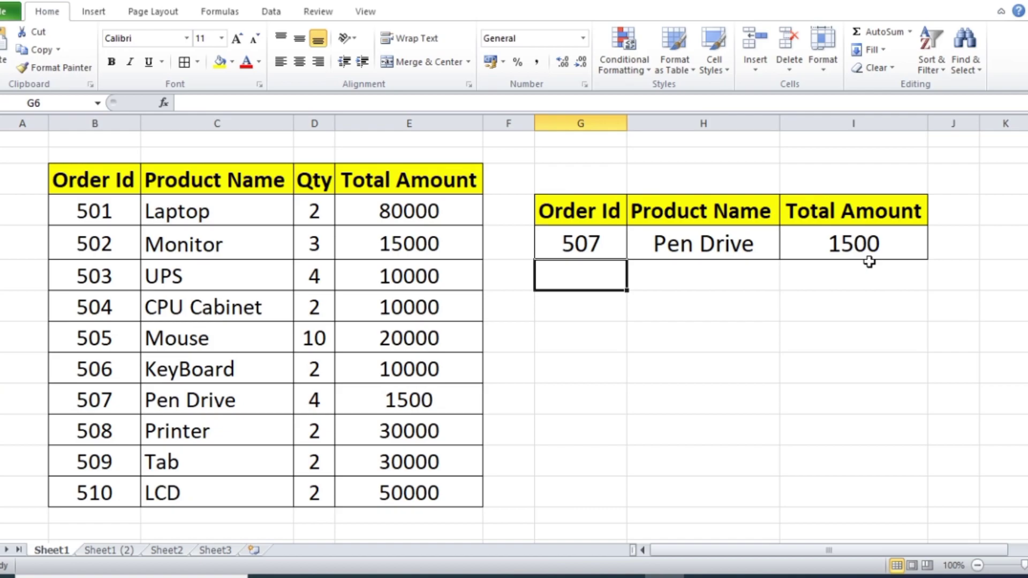
# Add a new row for order 511 beneath the order list with product tab, quantity 2 and total amount 15000.
pyautogui.scroll(-1, 719, 321)
pyautogui.click(91, 453)
pyautogui.write('511')
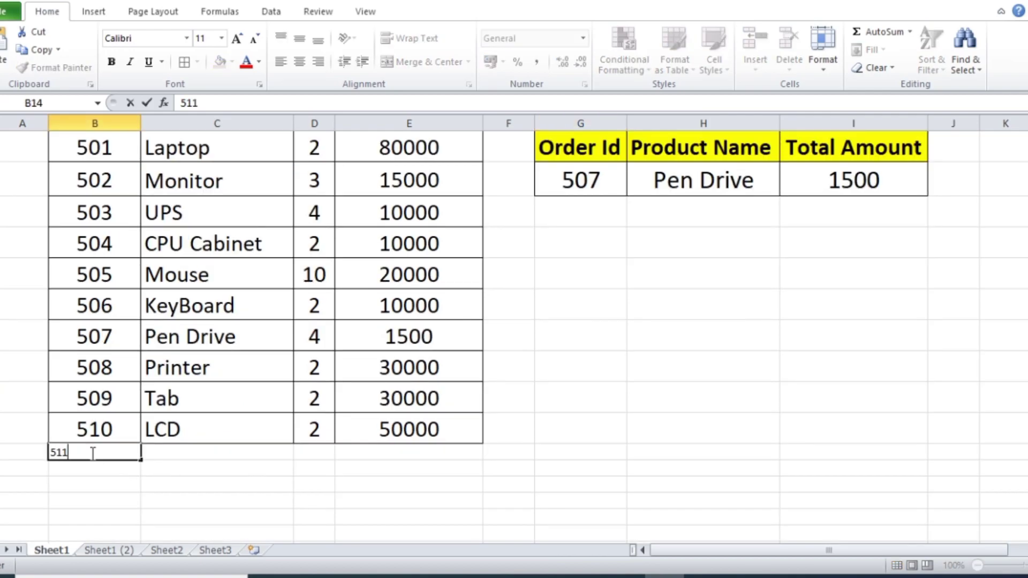
pyautogui.press('Tab')
pyautogui.write('tab')
pyautogui.press('Tab')
pyautogui.write('2')
pyautogui.press('Tab')
pyautogui.write('15000')
pyautogui.press('Tab')
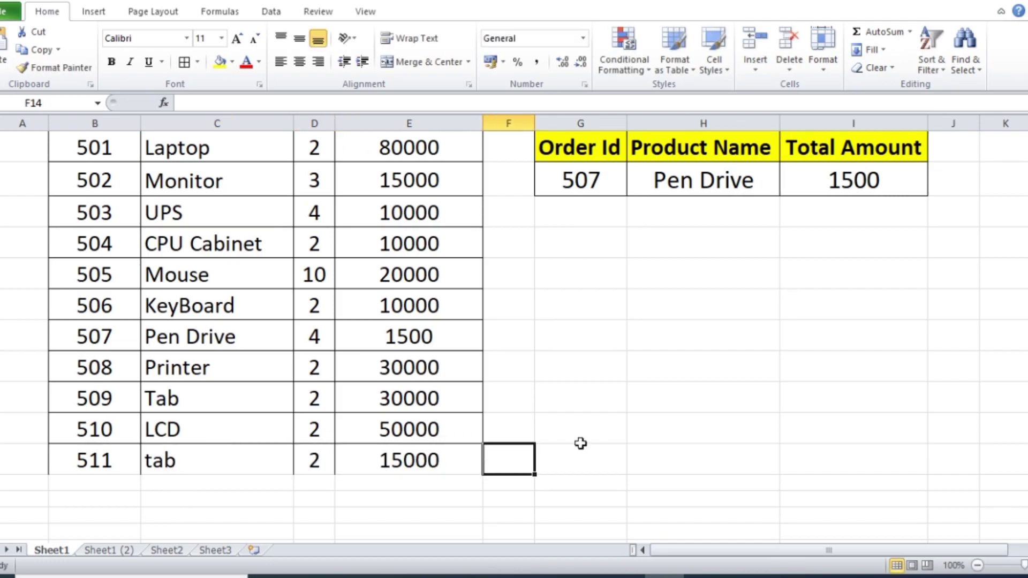
# Look up order 511 by entering it as the Order Id in G5.
pyautogui.click(593, 182)
pyautogui.write('511')
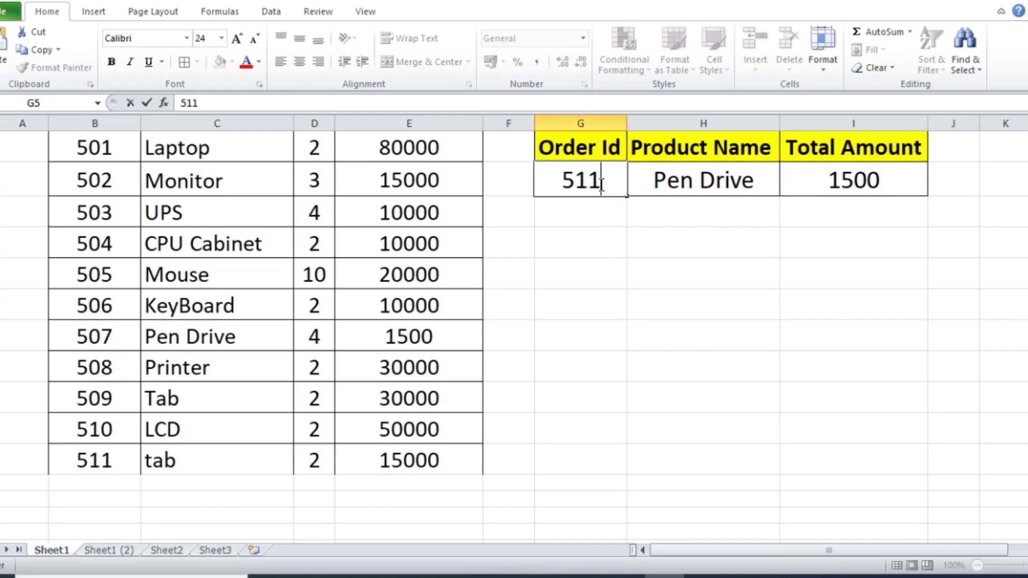
pyautogui.press('Tab')
pyautogui.press('Tab')
pyautogui.press('Tab')
pyautogui.press('Tab')
pyautogui.press('Tab')
pyautogui.press('Tab')
pyautogui.press('Tab')
pyautogui.press('Tab')
pyautogui.press('Tab')
pyautogui.press('Tab')
pyautogui.press('Tab')
pyautogui.press('Tab')
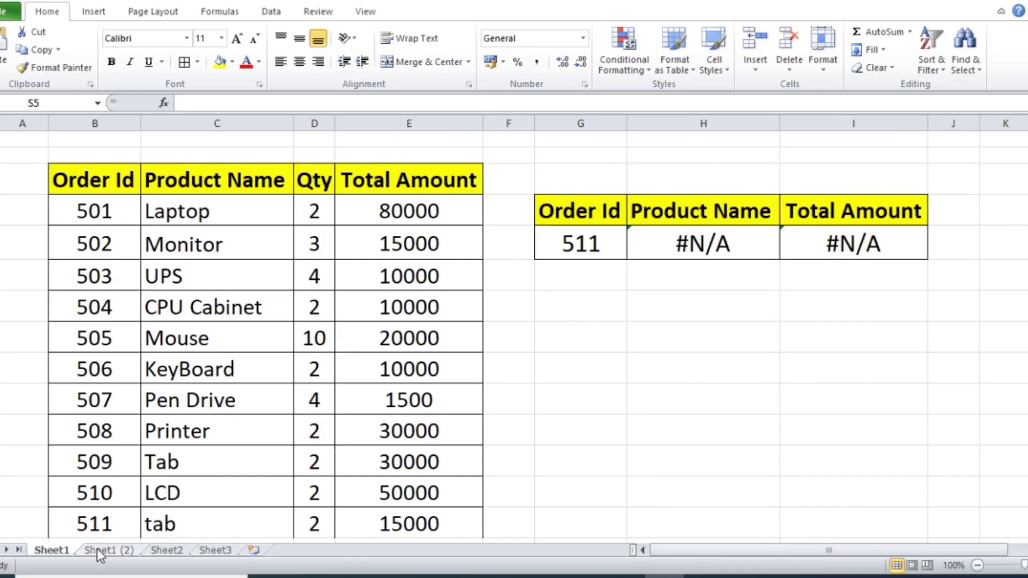
# Switch to the Sheet1 (2) worksheet containing the order list formatted as a table.
pyautogui.click(97, 551)
pyautogui.click(665, 303)
pyautogui.click(609, 271)
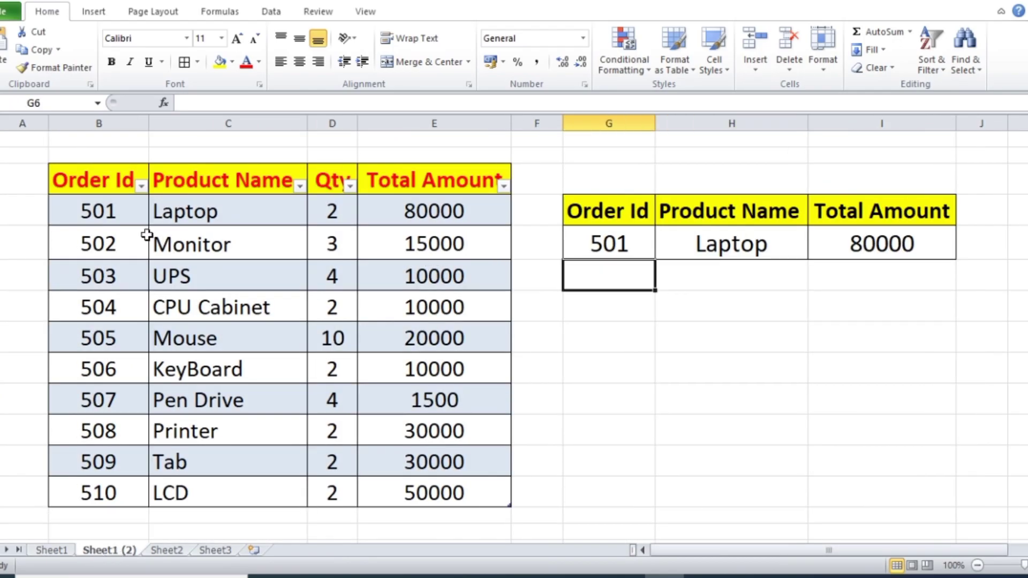
# Change the lookup Order Id in G5 of Sheet1 (2) to 506.
pyautogui.click(616, 244)
pyautogui.doubleClick(619, 245)
pyautogui.press('BackSpace')
pyautogui.write('4')
pyautogui.press('BackSpace')
pyautogui.write('6')
pyautogui.press('Return')
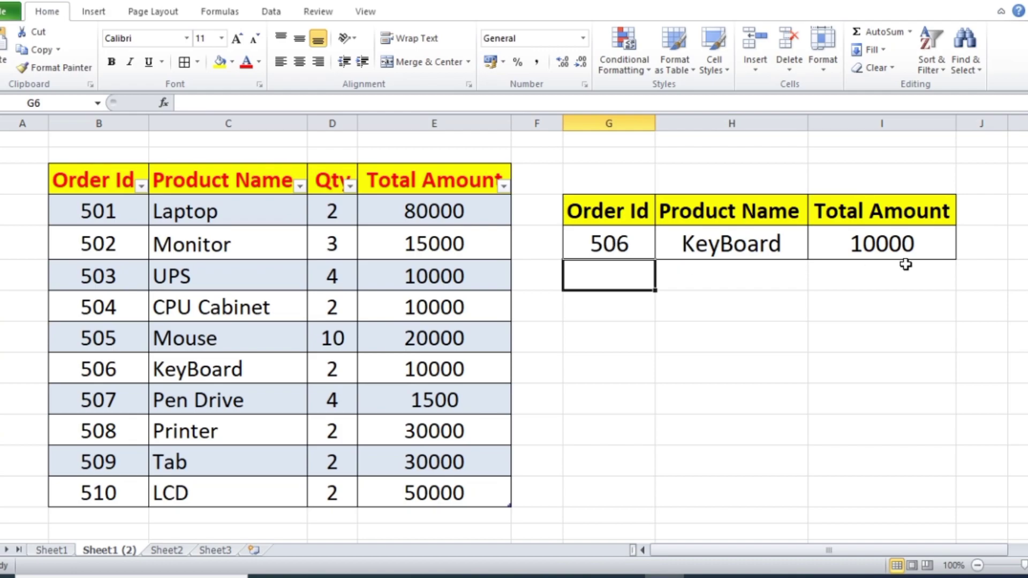
# Set the lookup Order Id in G5 of Sheet1 (2) to 511.
pyautogui.click(603, 244)
pyautogui.write('511')
pyautogui.press('Tab')
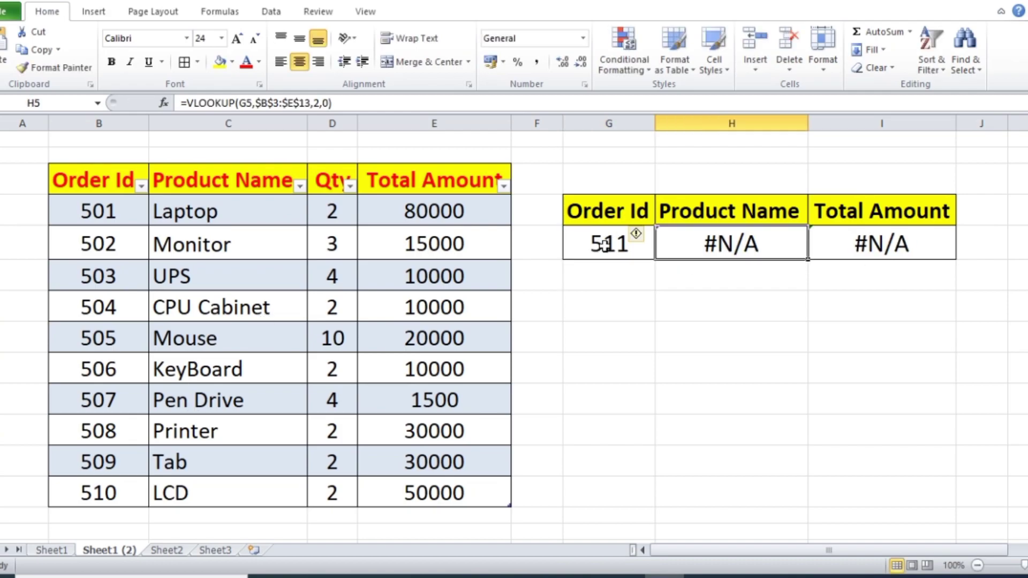
# Extend the formatted order table with a row for order 511: product tab, quantity 1, total amount 2500.
pyautogui.click(656, 338)
pyautogui.scroll(-1, 656, 338)
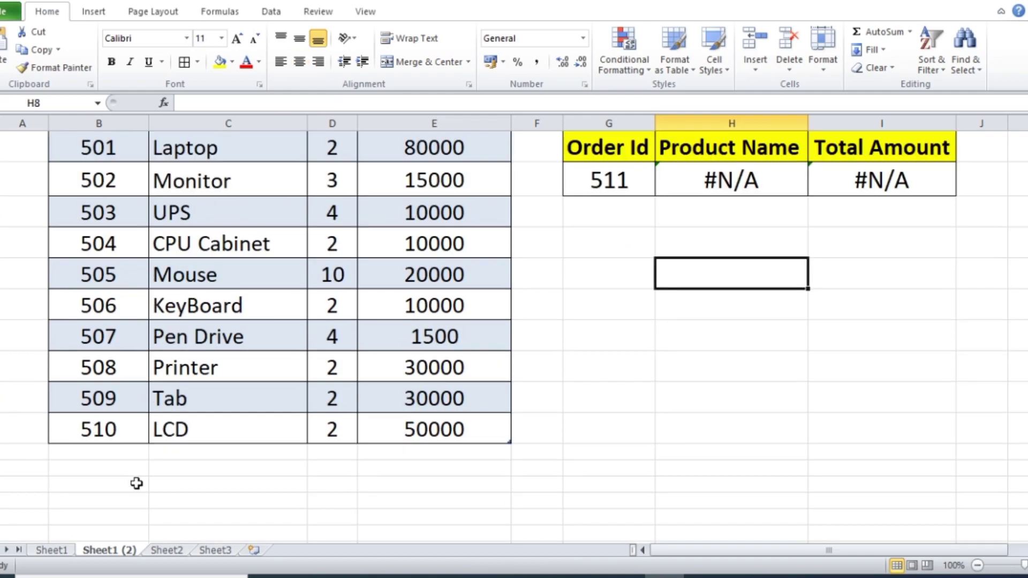
pyautogui.click(101, 450)
pyautogui.write('51')
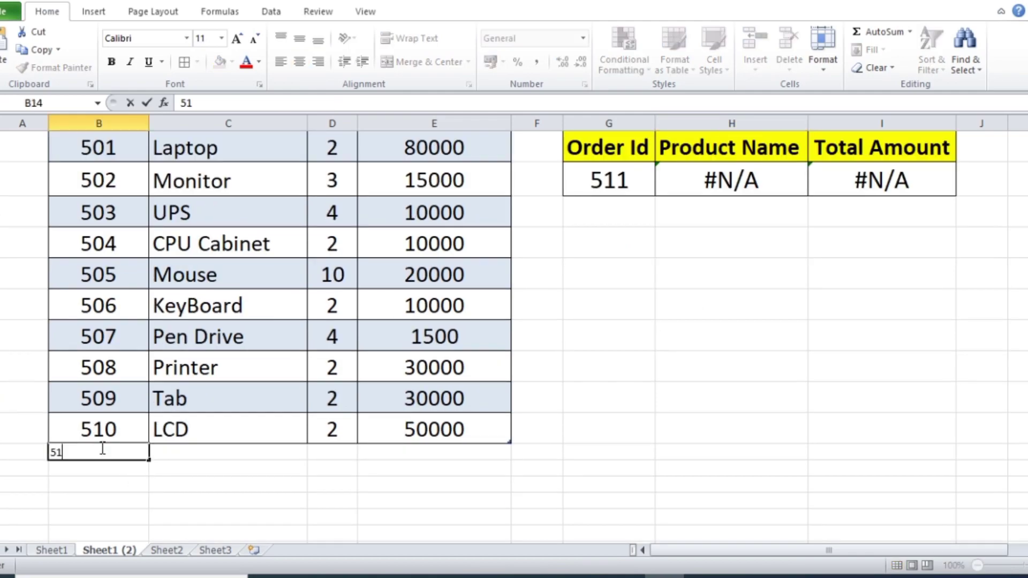
pyautogui.write('1')
pyautogui.press('Tab')
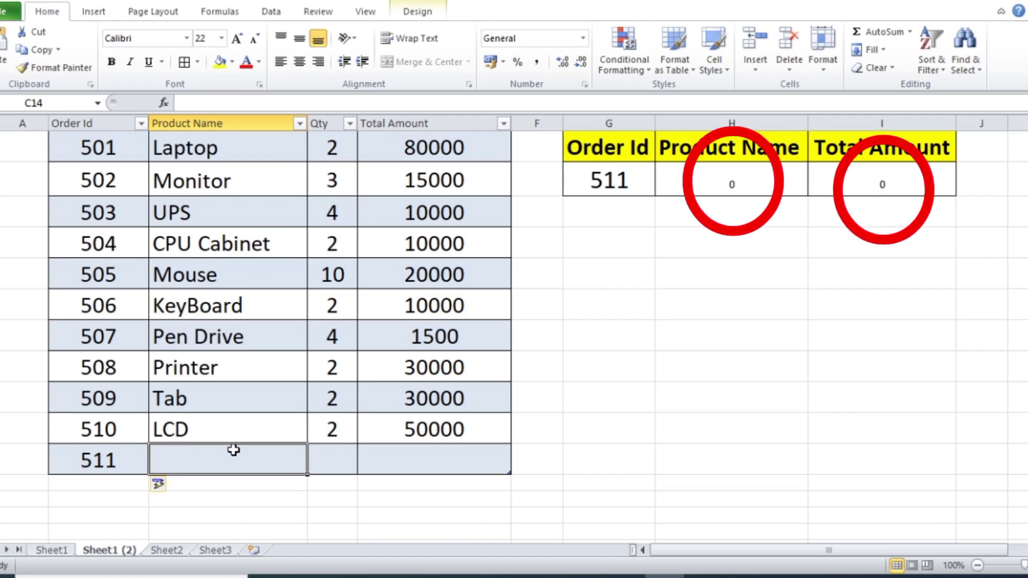
pyautogui.write('tab')
pyautogui.press('Tab')
pyautogui.write('1')
pyautogui.press('Tab')
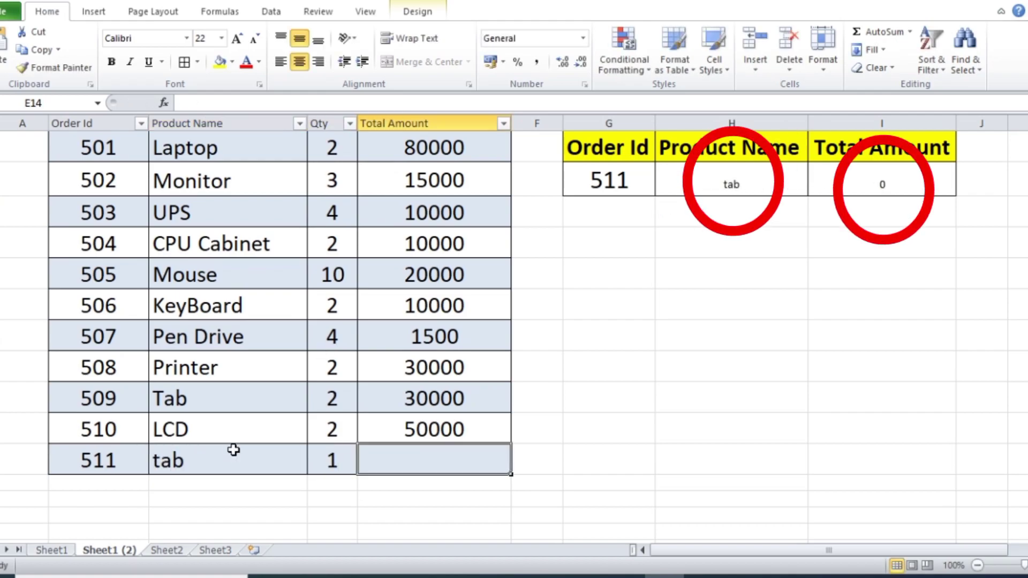
pyautogui.write('2500')
pyautogui.press('Tab')
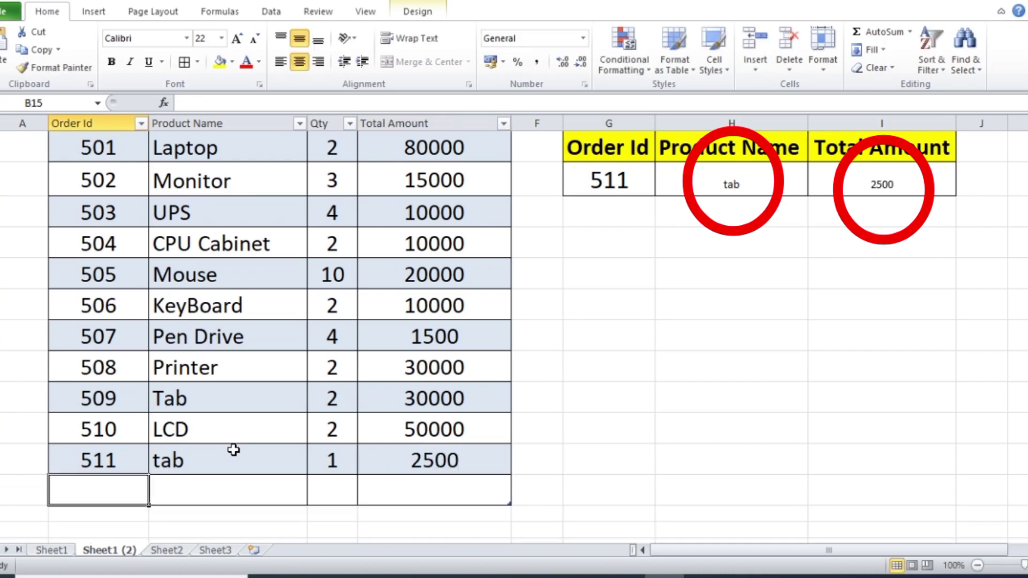
# Enlarge the font of the Product Name and Total Amount lookup results in H5:I5.
pyautogui.moveTo(703, 183); pyautogui.dragTo(868, 186)
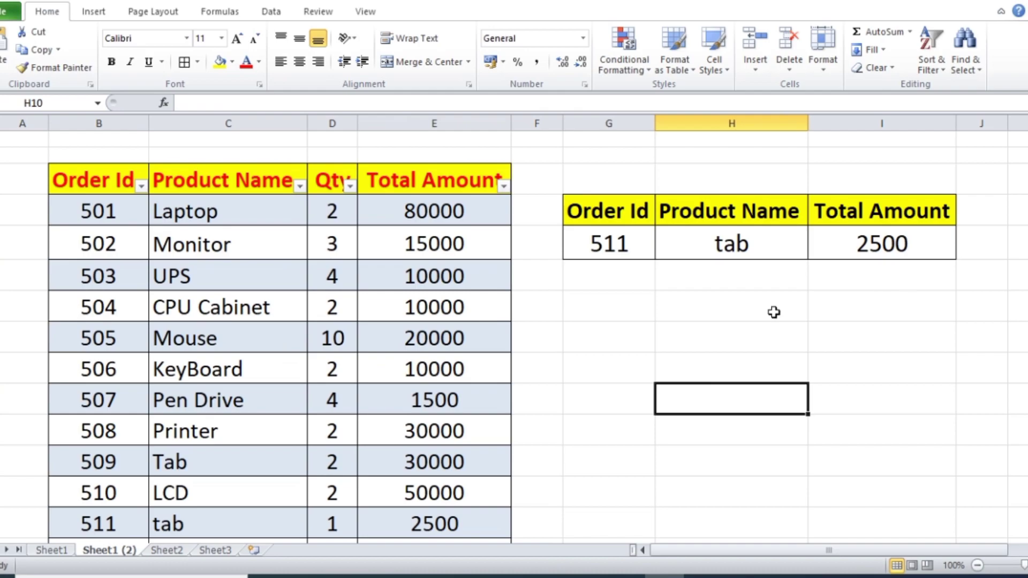
pyautogui.scroll(-1, 613, 376)
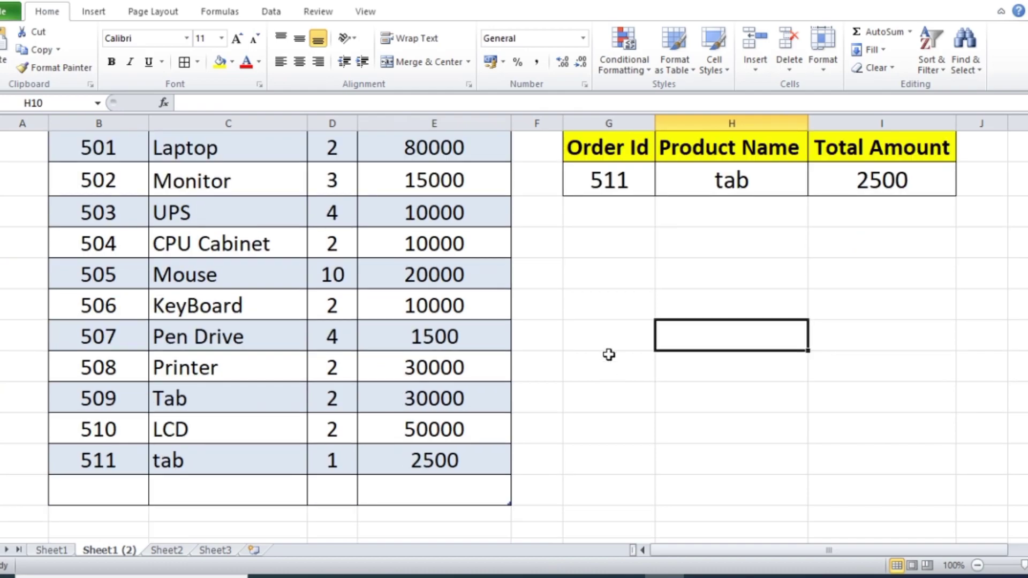
pyautogui.scroll(1, 608, 355)
pyautogui.click(615, 369)
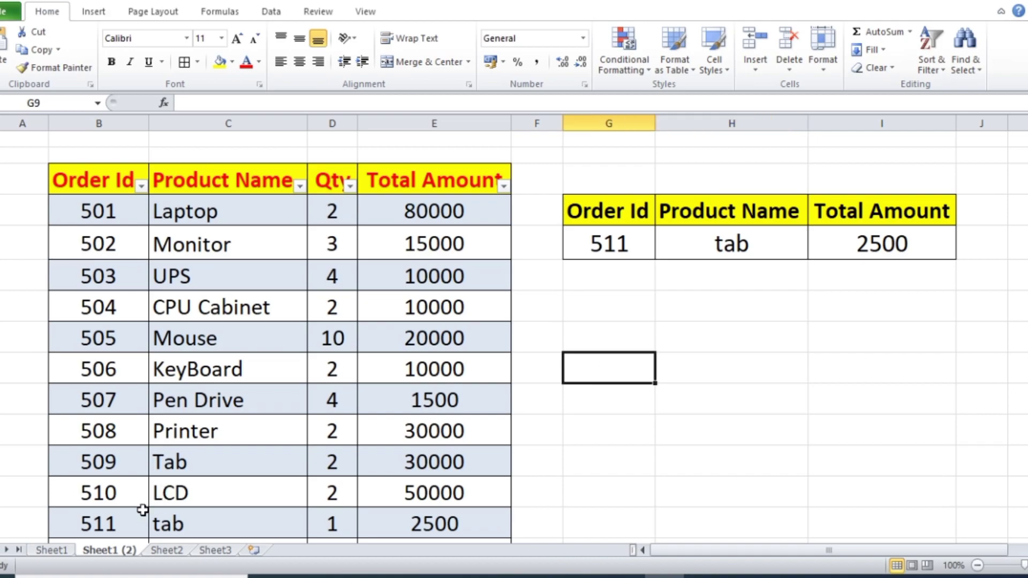
# Return to Sheet1 and clear the lookup row G5:I5 beneath its headers.
pyautogui.click(67, 554)
pyautogui.click(674, 361)
pyautogui.moveTo(616, 249); pyautogui.dragTo(859, 249)
pyautogui.press('Delete')
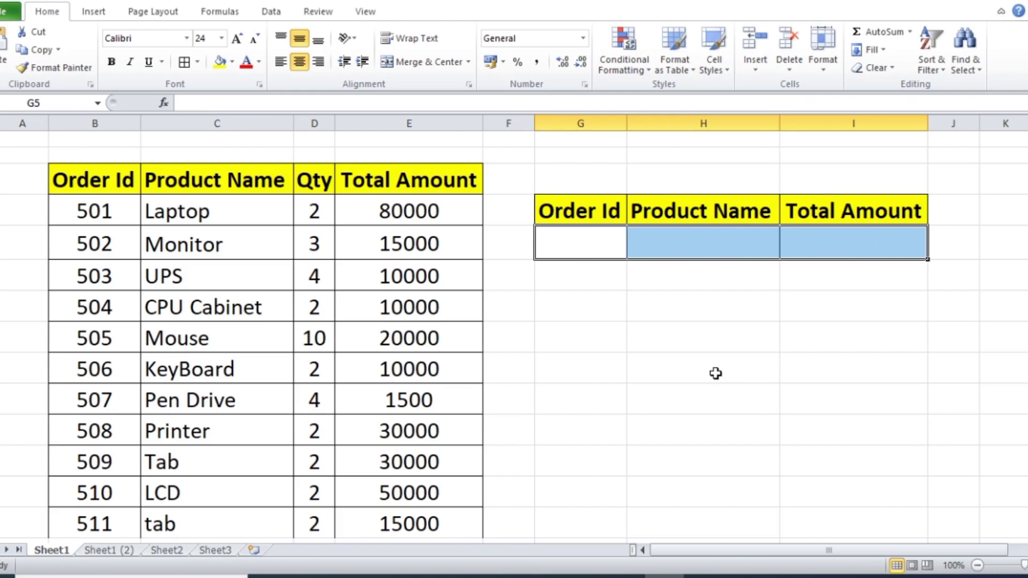
pyautogui.click(725, 372)
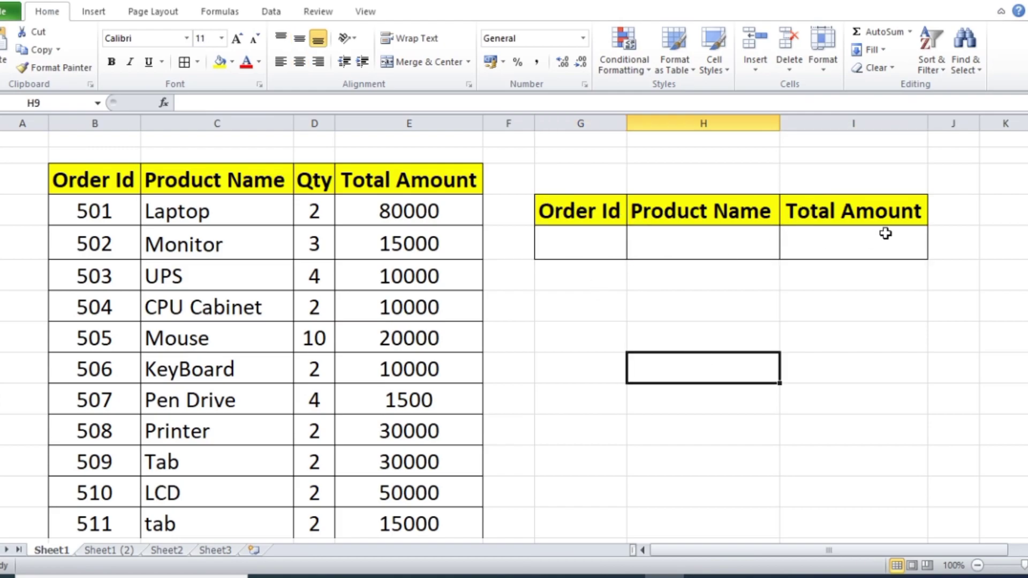
# Delete the entire worksheet row of order 511 at the end of the order list on Sheet1.
pyautogui.scroll(-2, 301, 268)
pyautogui.scroll(2, 301, 267)
pyautogui.scroll(-3, 445, 260)
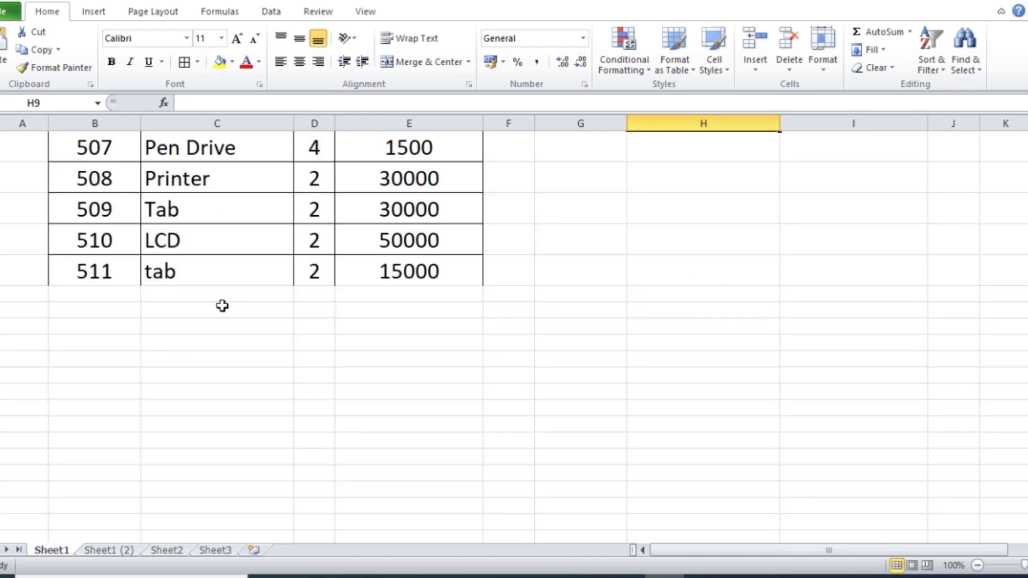
pyautogui.click(2, 270)
pyautogui.rightClick(2, 272)
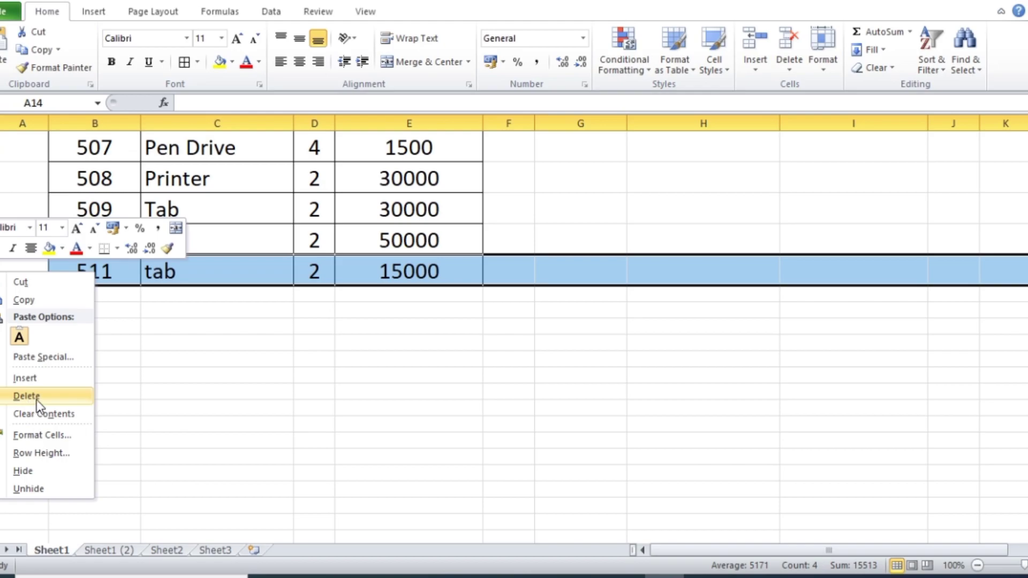
pyautogui.click(26, 397)
pyautogui.scroll(3, 468, 250)
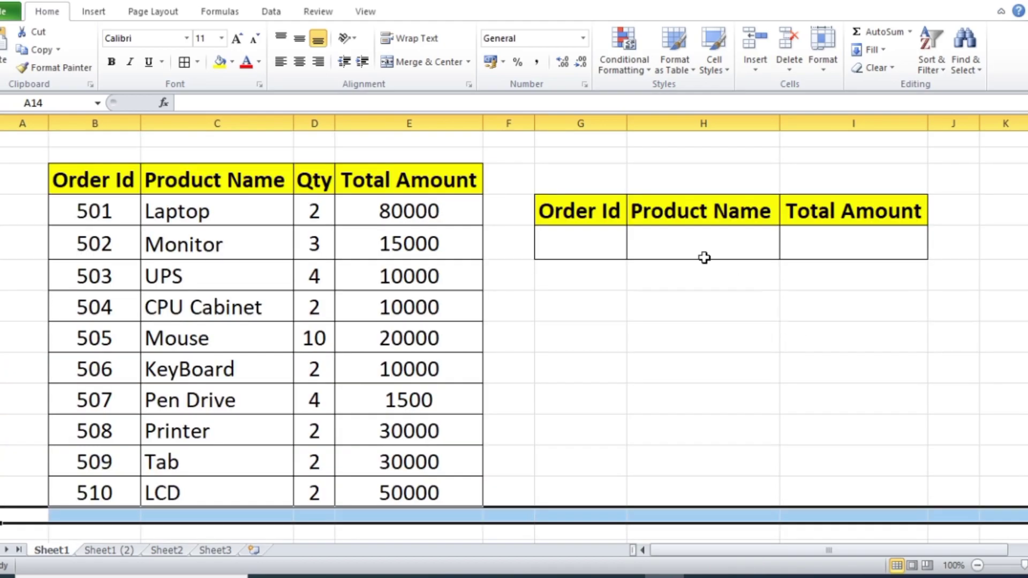
# Begin a VLOOKUP formula in the Product Name cell H5 with G5 as the lookup value.
pyautogui.click(655, 234)
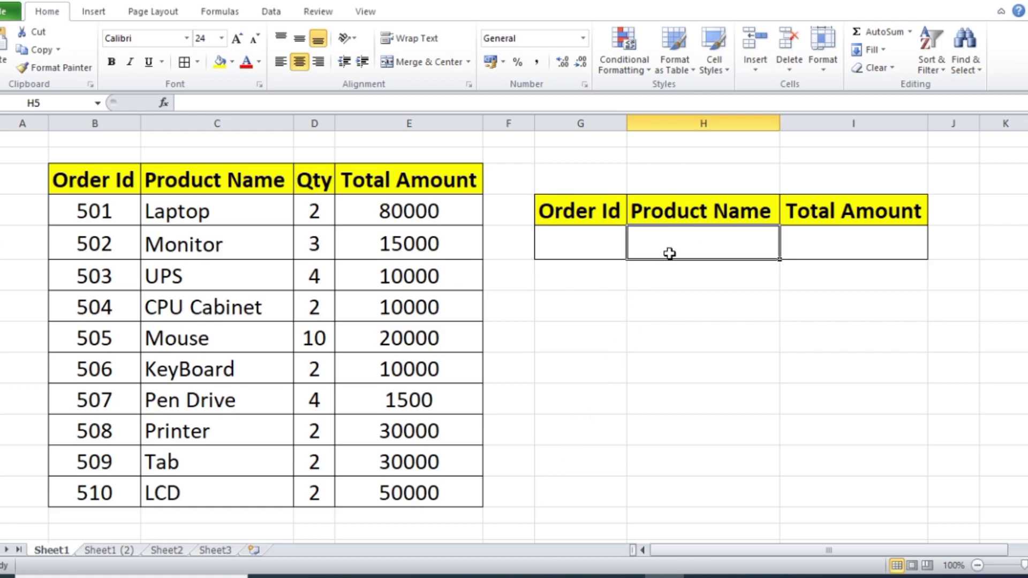
pyautogui.write('=')
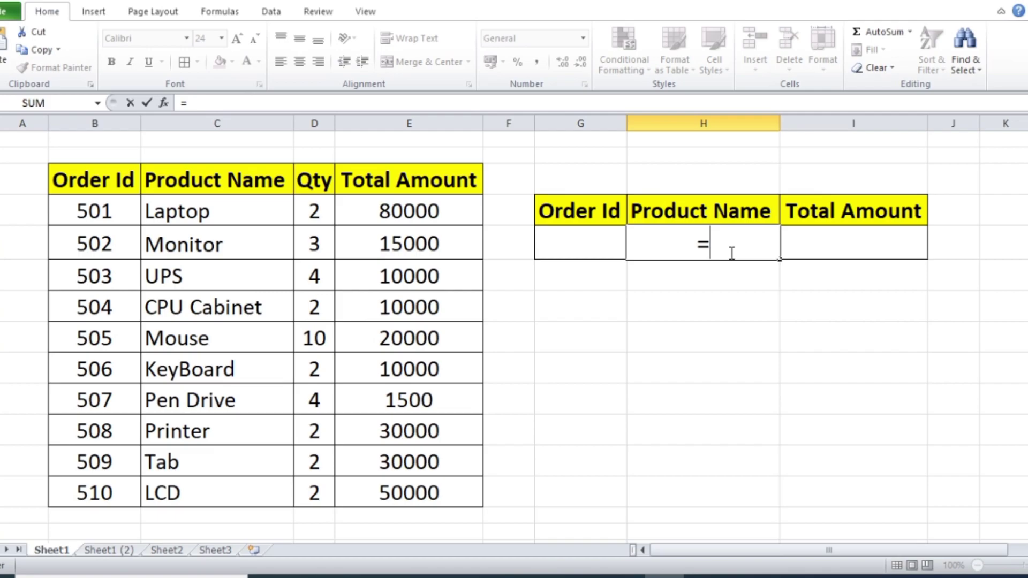
pyautogui.write('vllo')
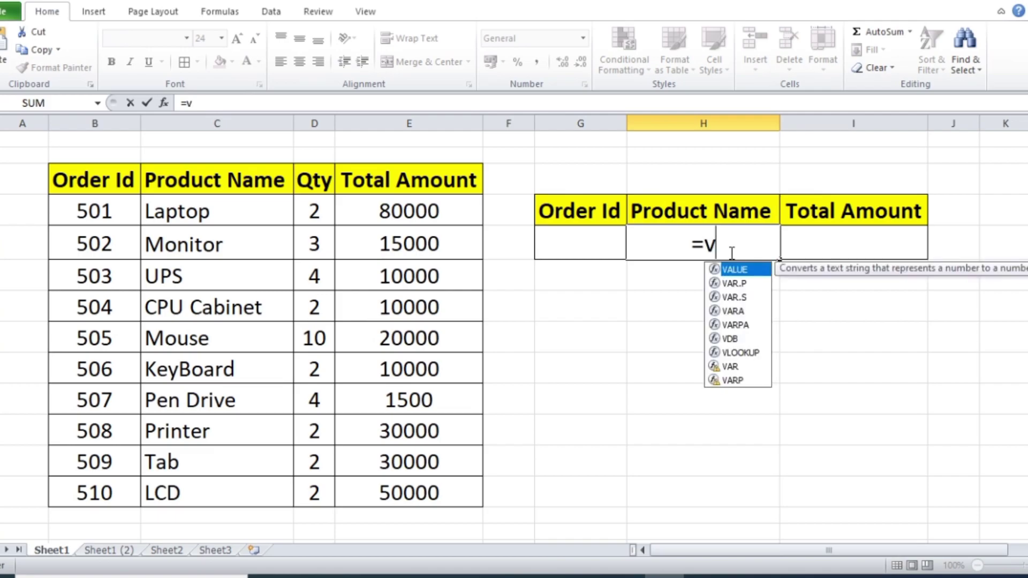
pyautogui.press('BackSpace')
pyautogui.press('BackSpace')
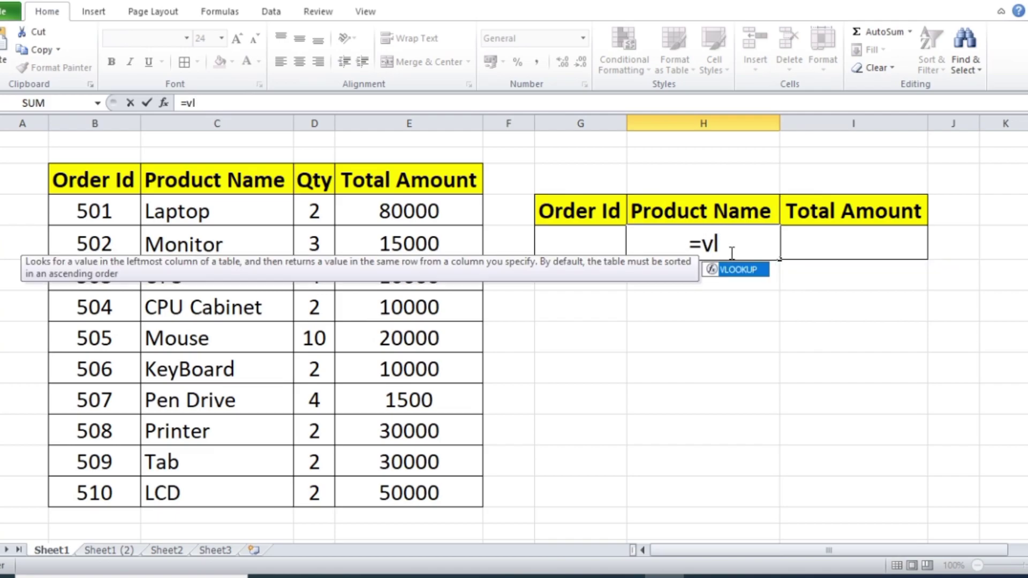
pyautogui.doubleClick(732, 270)
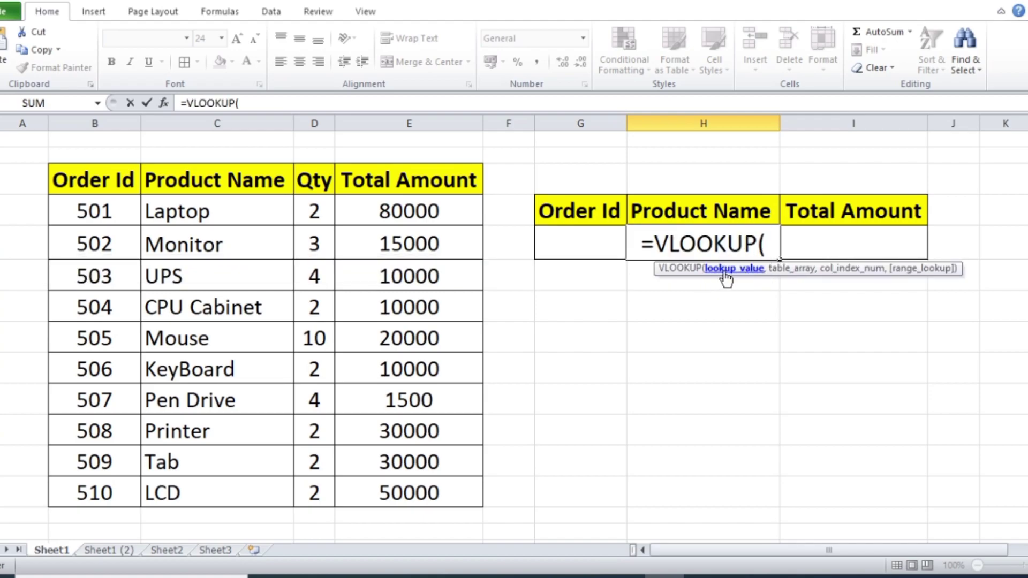
pyautogui.click(577, 244)
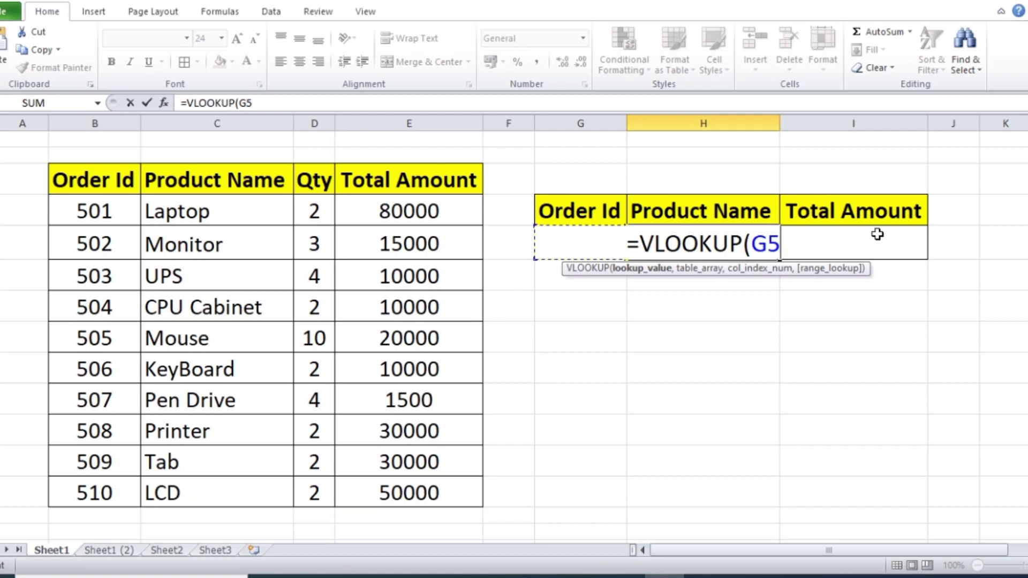
pyautogui.write(',')
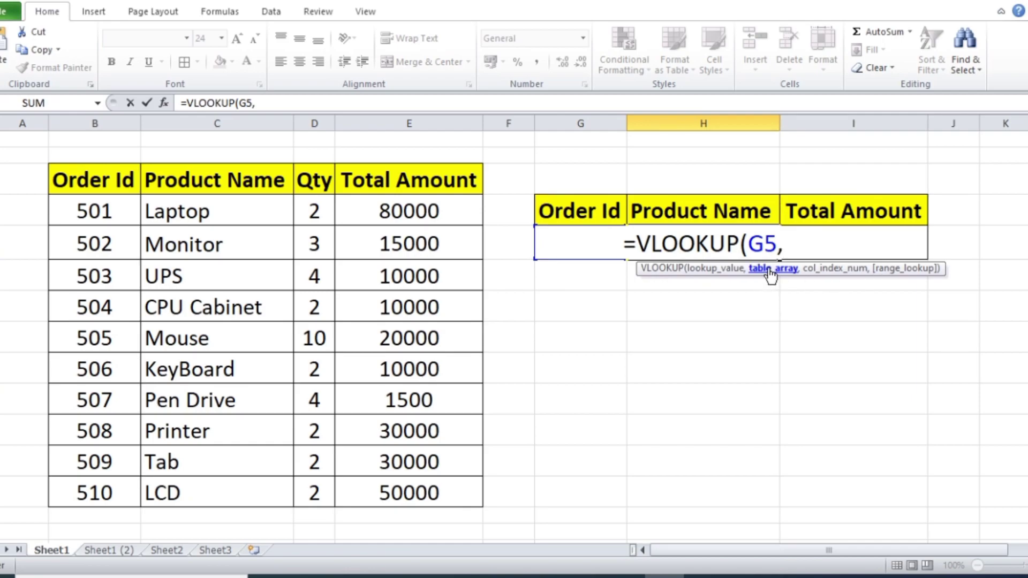
# Set the VLOOKUP table array to the whole order list as the absolute range $B$3:$E$13.
pyautogui.moveTo(80, 184)
pyautogui.mouseDown()
pyautogui.moveTo(394, 188)
pyautogui.moveTo(427, 491)
pyautogui.mouseUp()
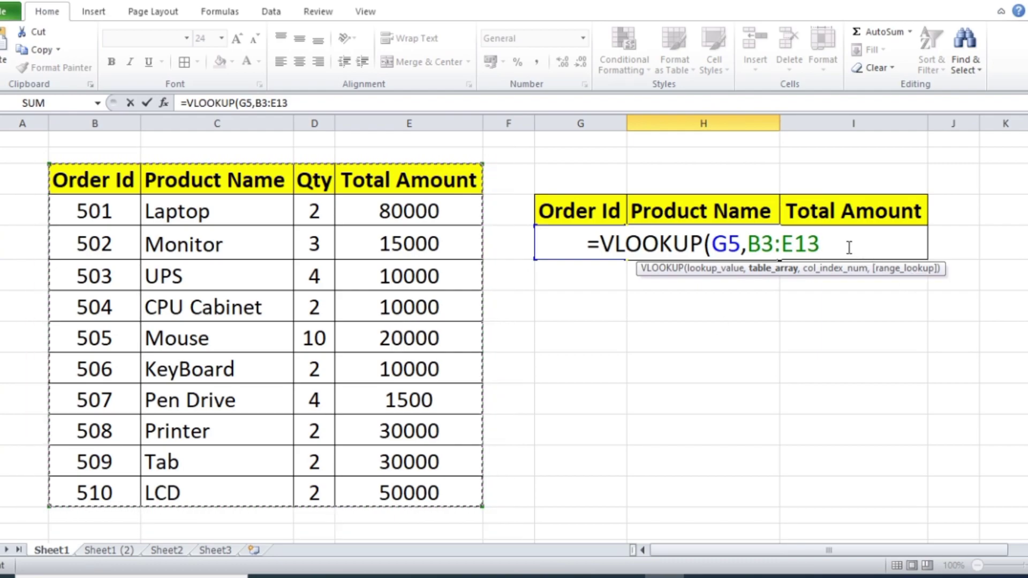
pyautogui.press('F4')
pyautogui.write(',')
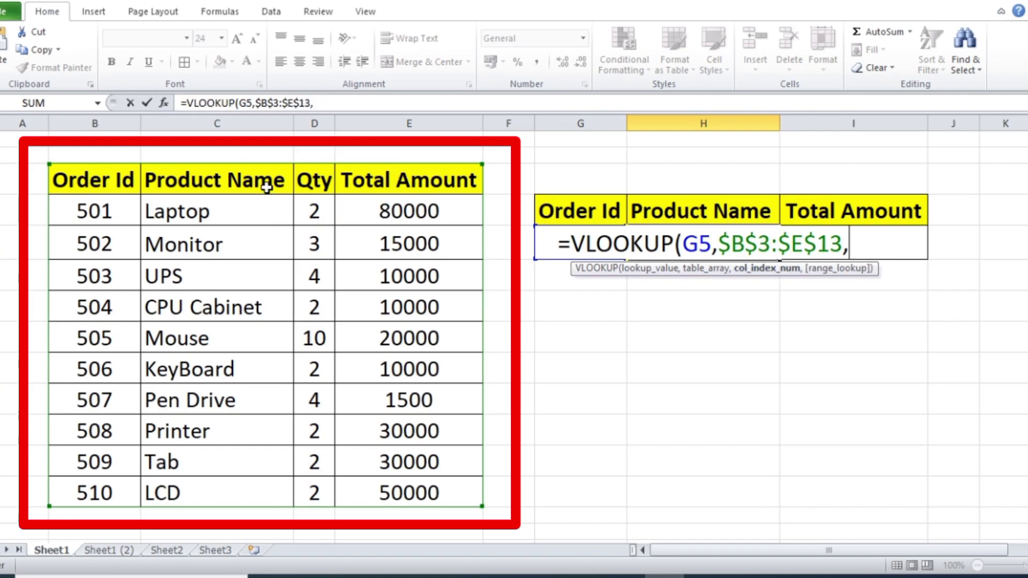
# Complete the VLOOKUP in H5 with column index 2 and exact-match argument 0.
pyautogui.write('2')
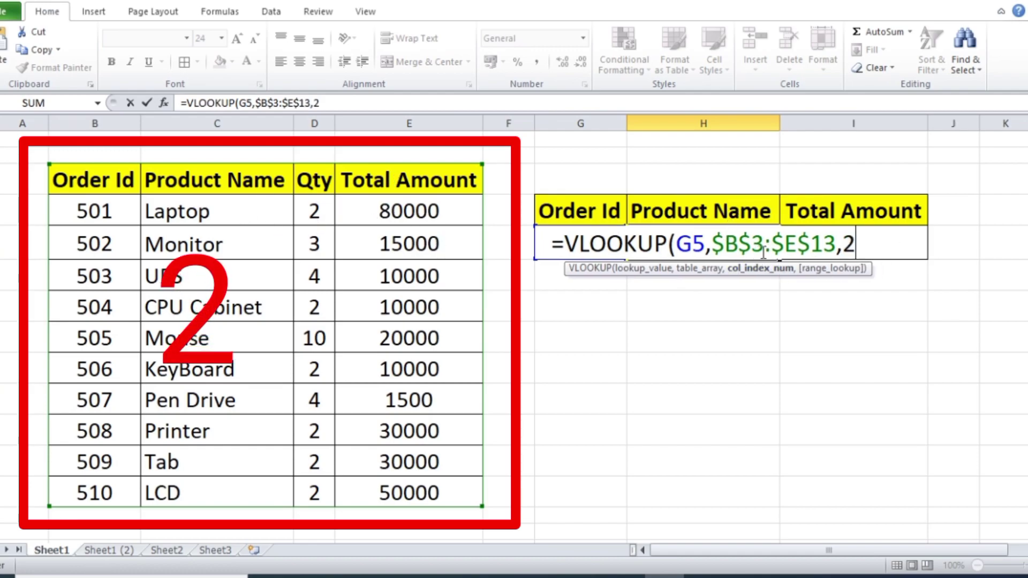
pyautogui.write(',')
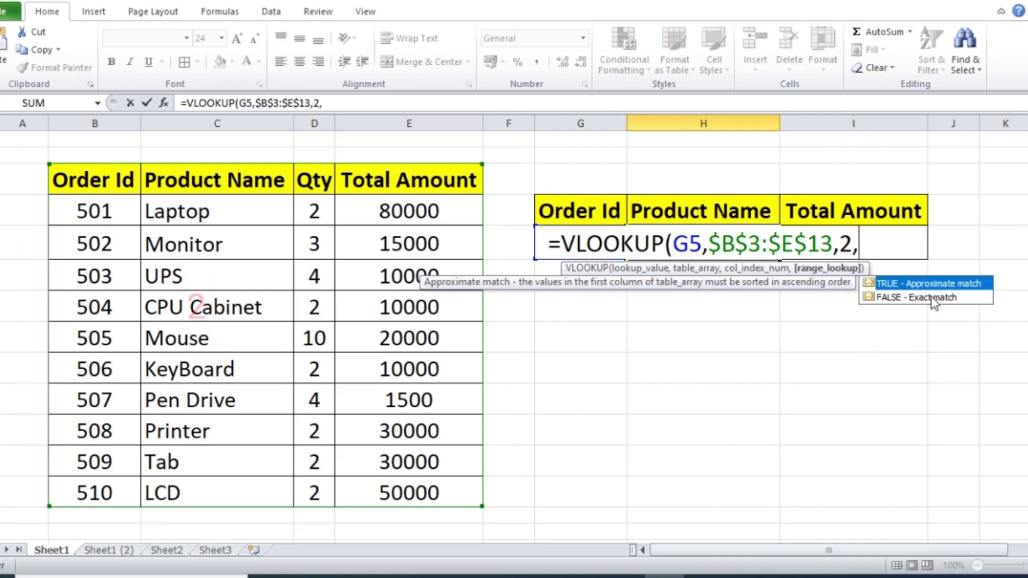
pyautogui.write('0')
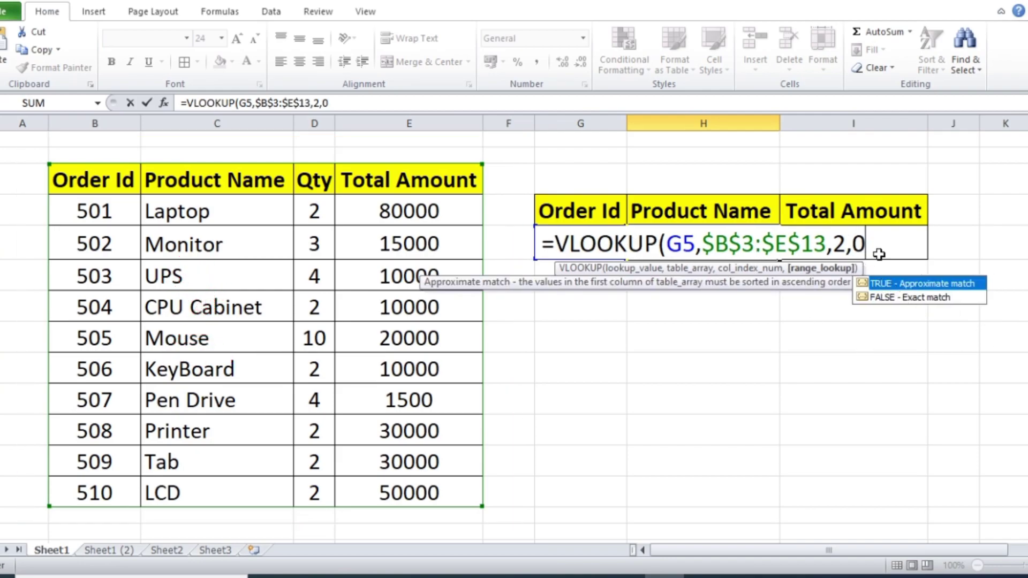
pyautogui.write(')')
pyautogui.press('Return')
# Enter 501 as the Order Id in lookup cell G5.
pyautogui.click(583, 243)
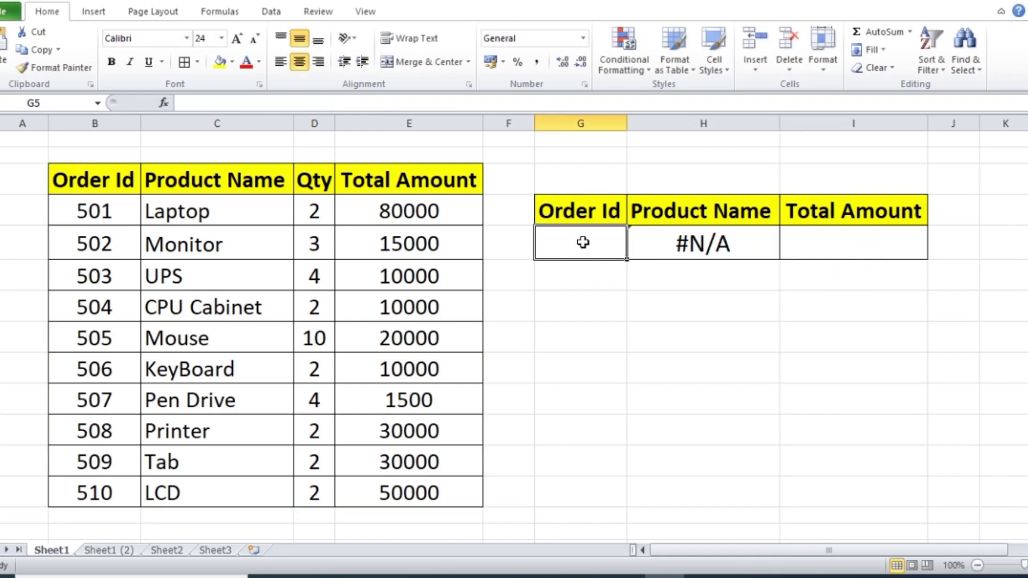
pyautogui.write('501')
pyautogui.press('Return')
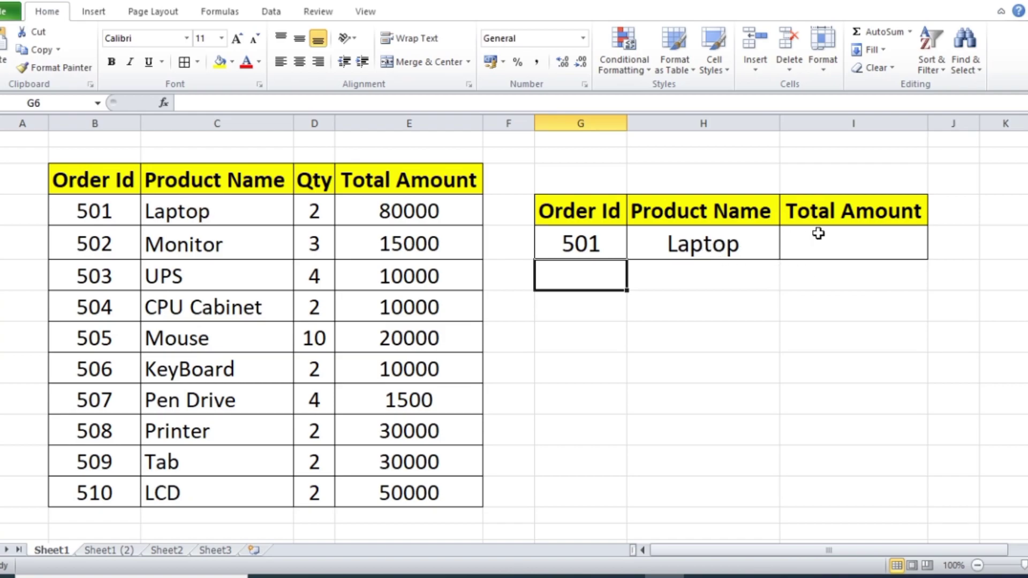
# Copy the H5 VLOOKUP formula text into the Total Amount cell I5 and change its column index to 4.
pyautogui.doubleClick(736, 253)
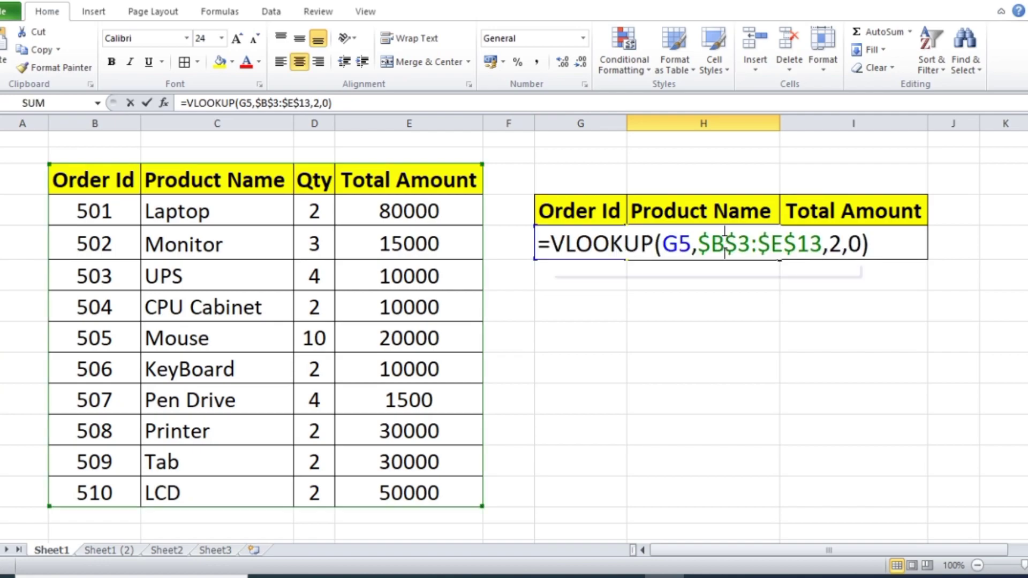
pyautogui.moveTo(542, 244); pyautogui.dragTo(871, 246)
pyautogui.hotkey('ctrl', 'c')
pyautogui.press('Return')
pyautogui.click(844, 246)
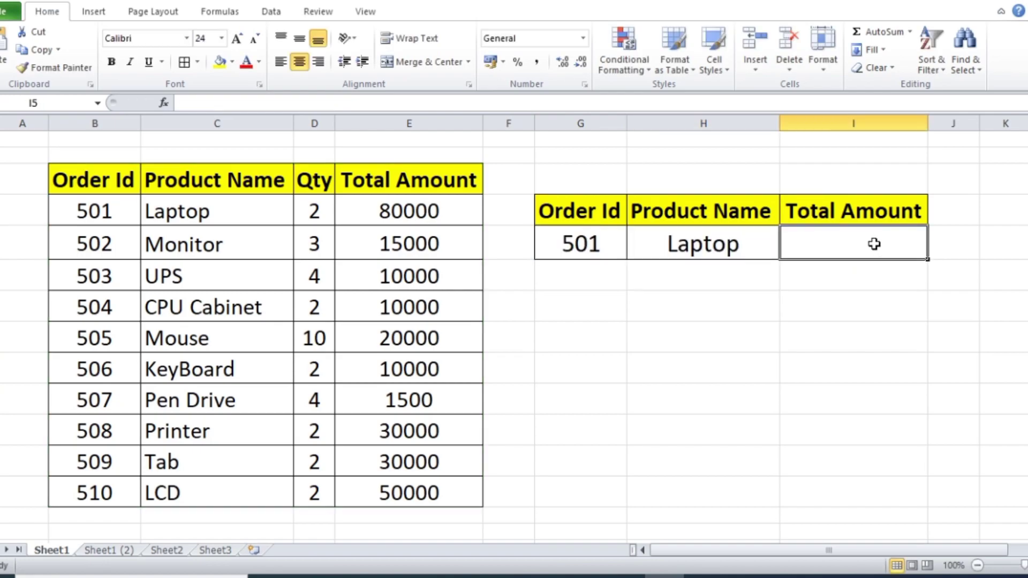
pyautogui.doubleClick(875, 244)
pyautogui.hotkey('ctrl', 'v')
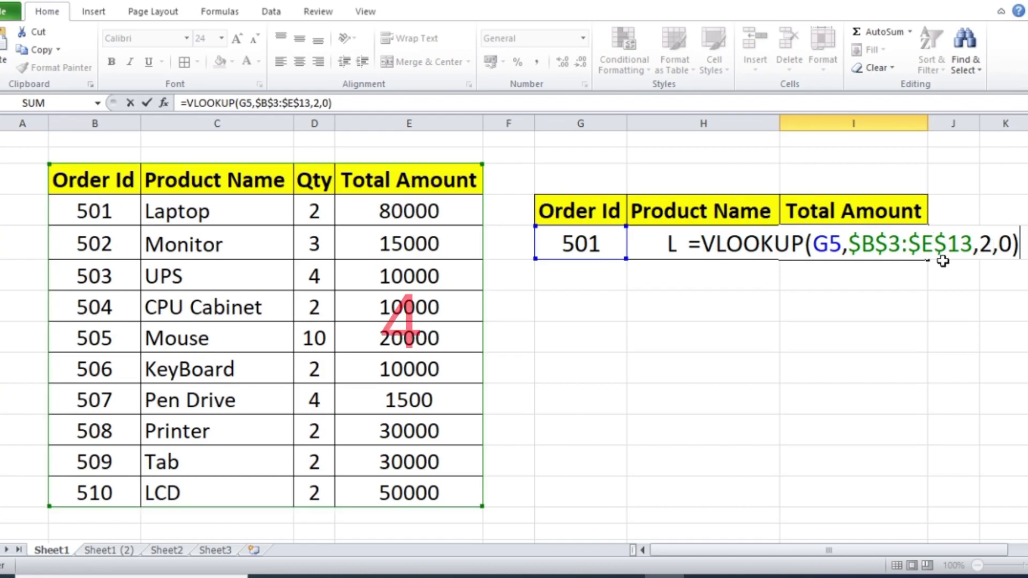
pyautogui.press('BackSpace')
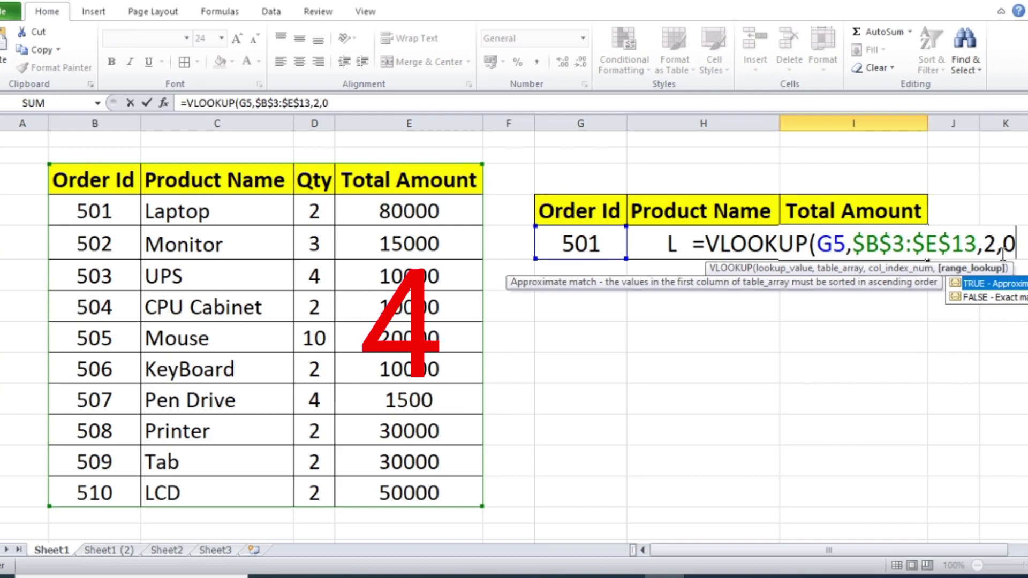
pyautogui.write(')')
pyautogui.doubleClick(985, 243)
pyautogui.write('4')
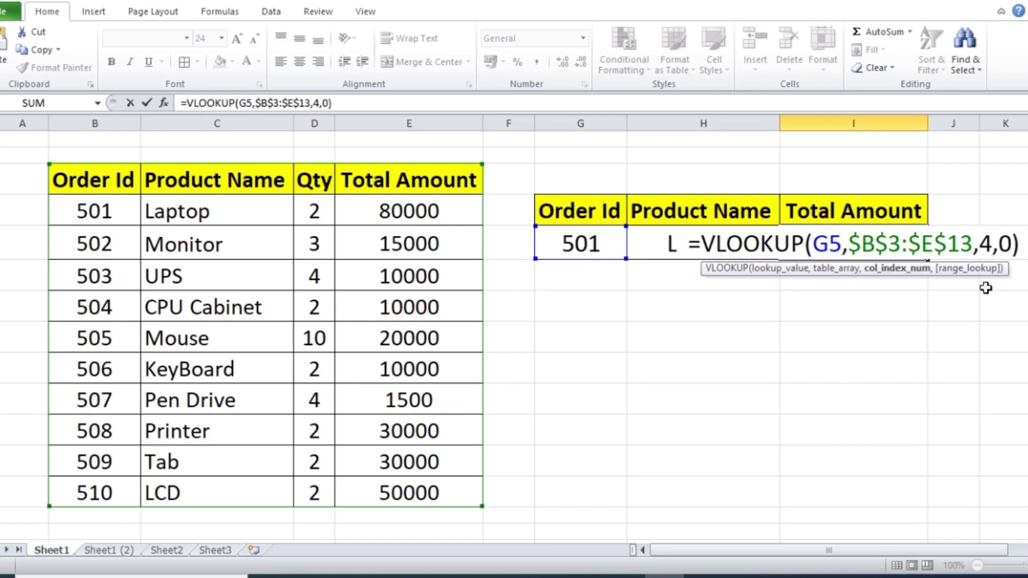
pyautogui.press('Return')
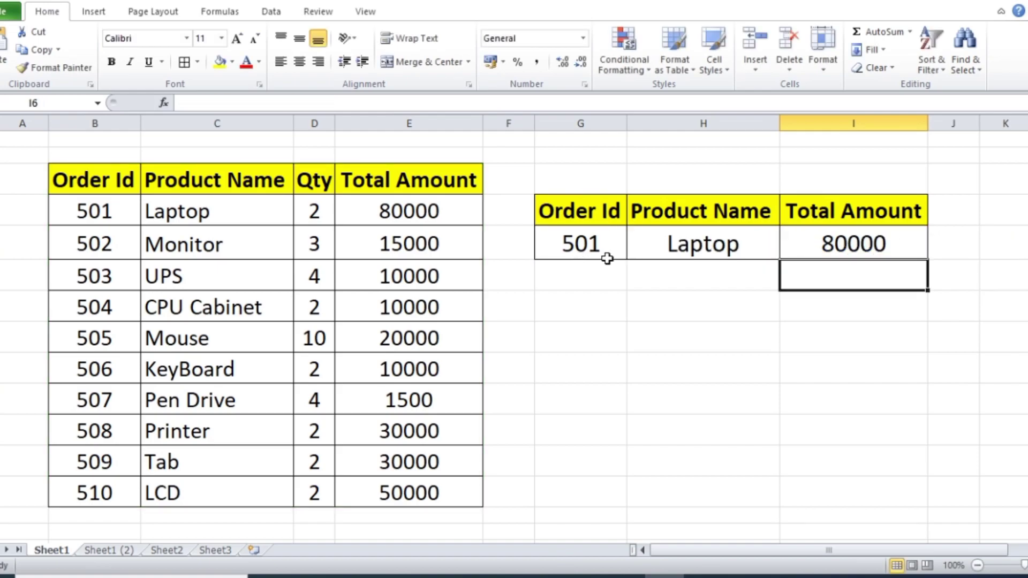
# Test the lookup by entering Order Id 504 and then 509 in G5.
pyautogui.click(573, 248)
pyautogui.write('504')
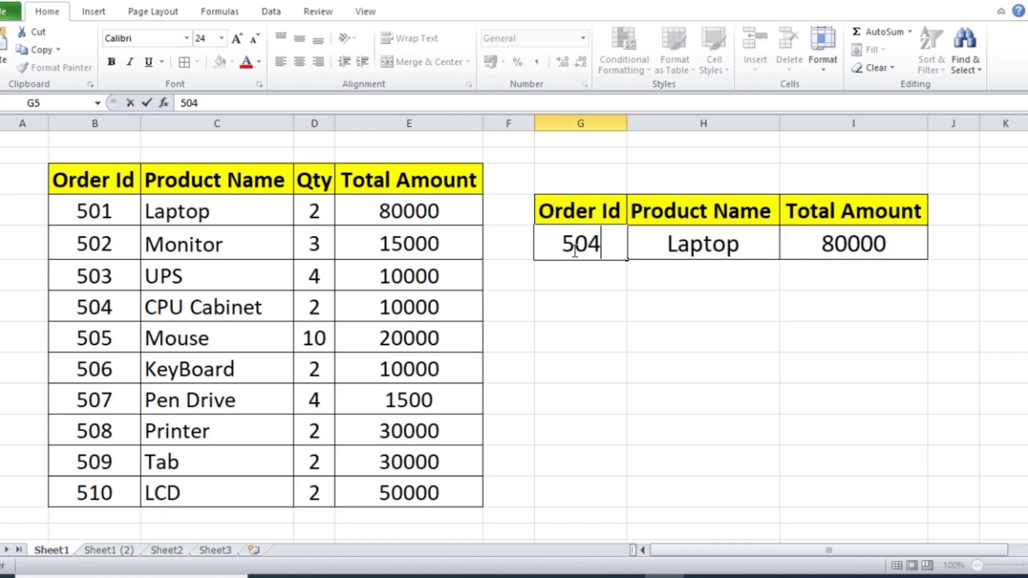
pyautogui.press('Tab')
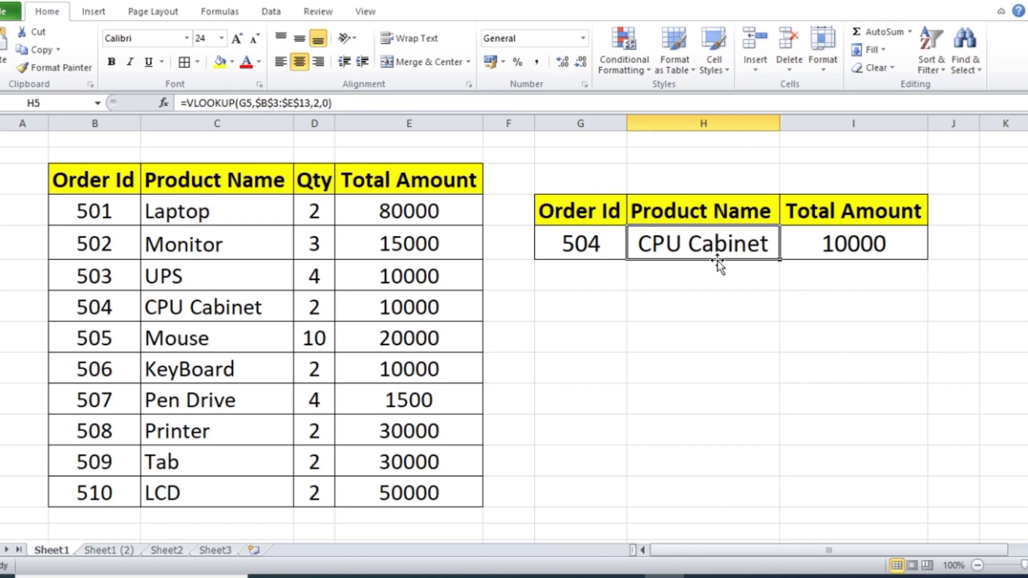
pyautogui.click(588, 242)
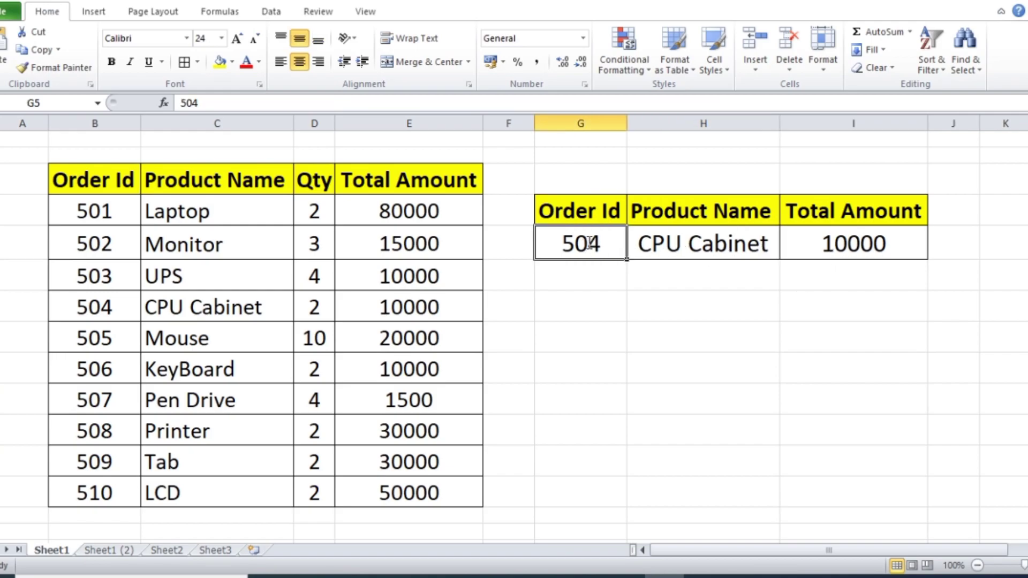
pyautogui.write('509')
pyautogui.click(827, 378)
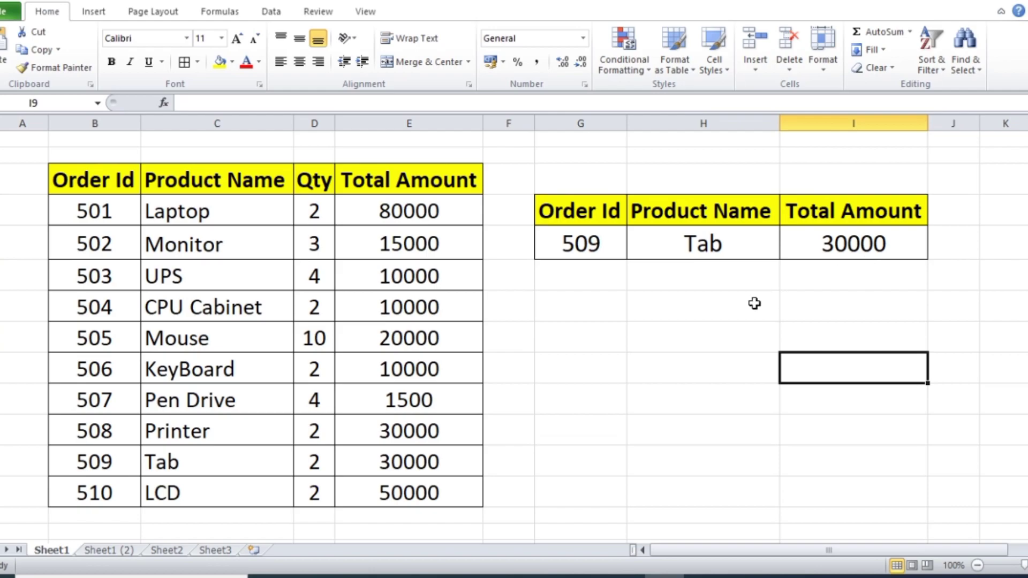
# Set the lookup Order Id in G5 to 511.
pyautogui.click(578, 243)
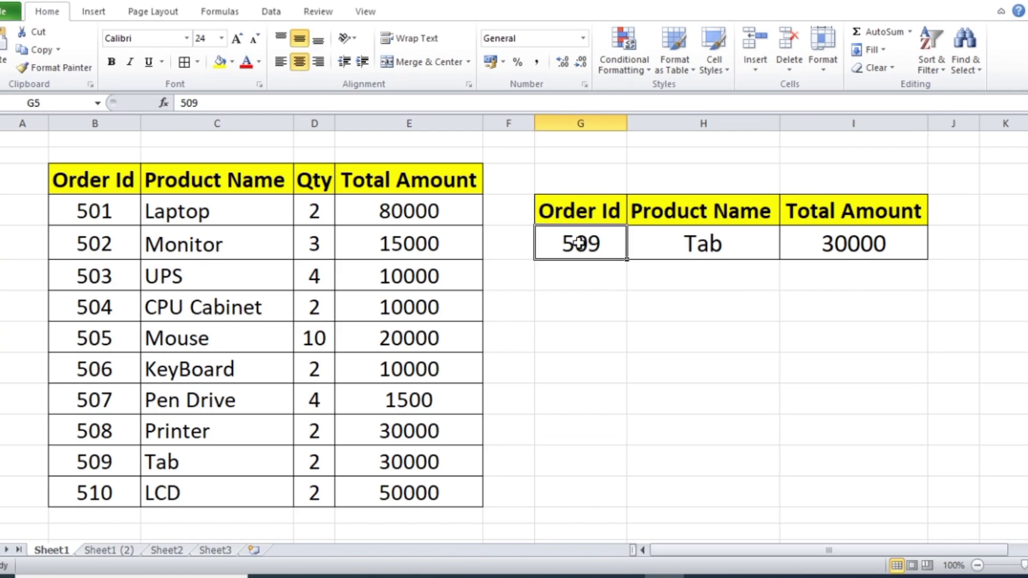
pyautogui.write('511')
pyautogui.press('Tab')
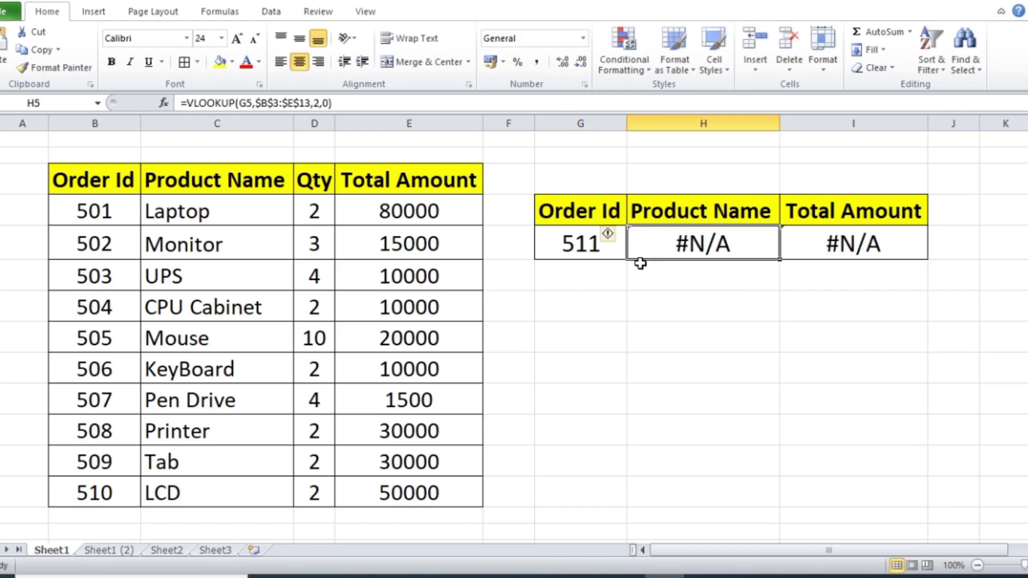
# Start a new order row directly below order 510 with Order Id 511 and product name laptop.
pyautogui.click(99, 517)
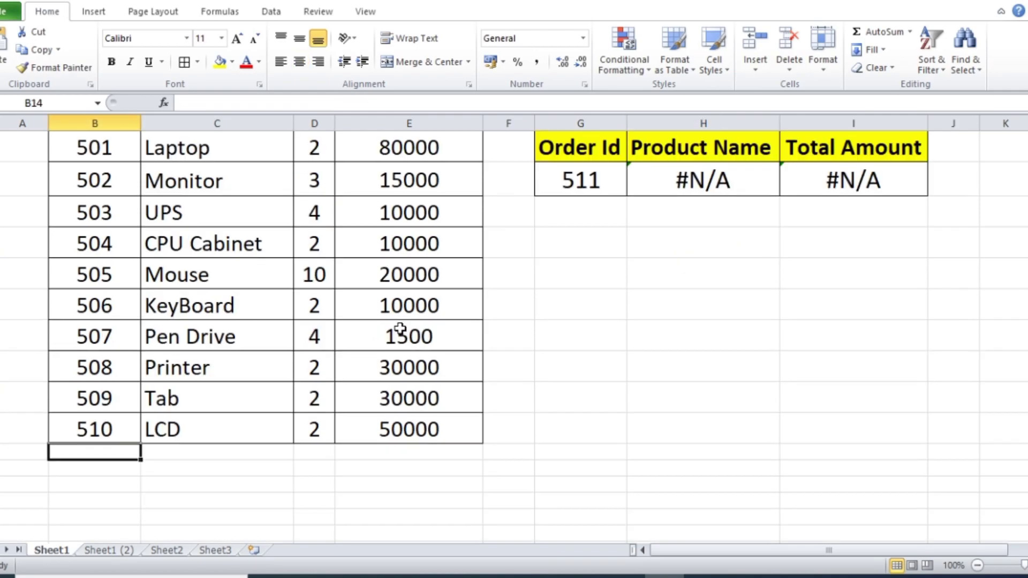
pyautogui.write('511')
pyautogui.press('Tab')
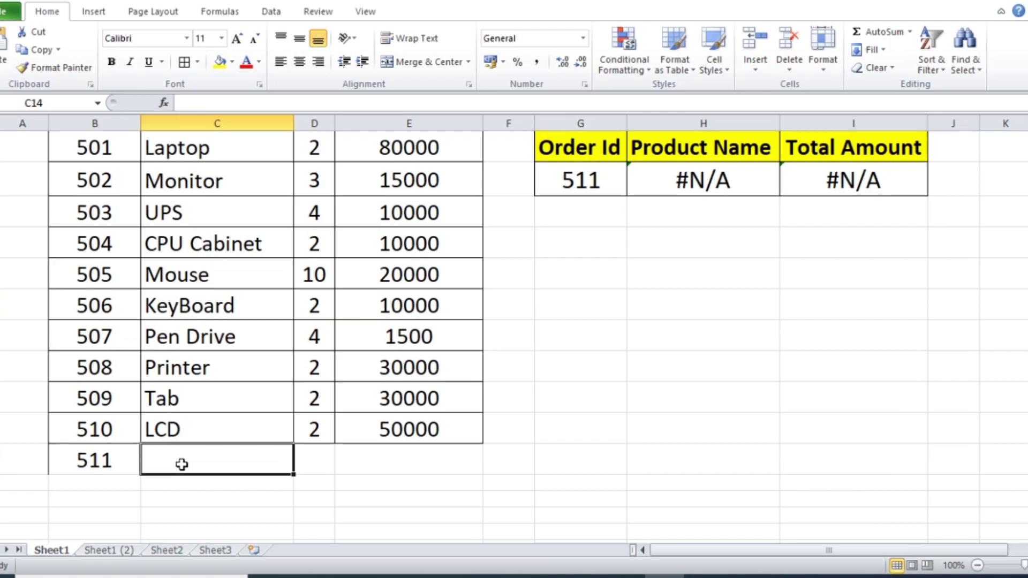
pyautogui.write('mpo')
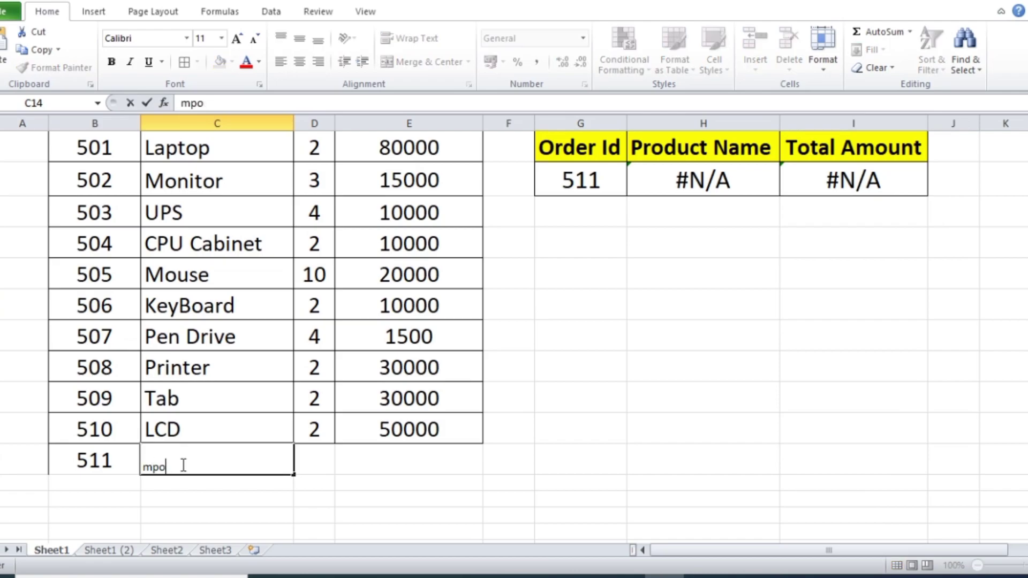
pyautogui.write('lapto')
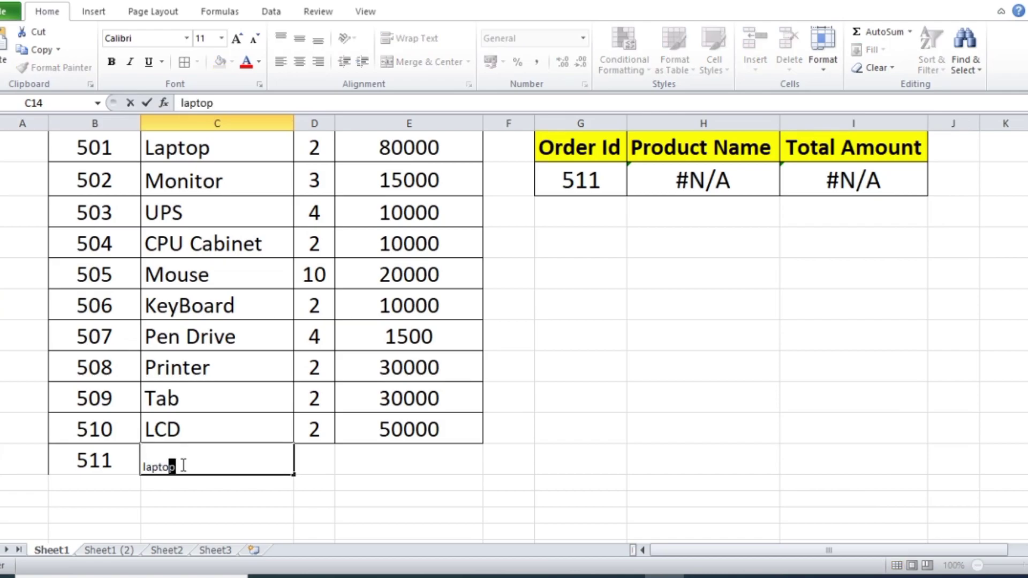
pyautogui.write('p')
pyautogui.press('Tab')
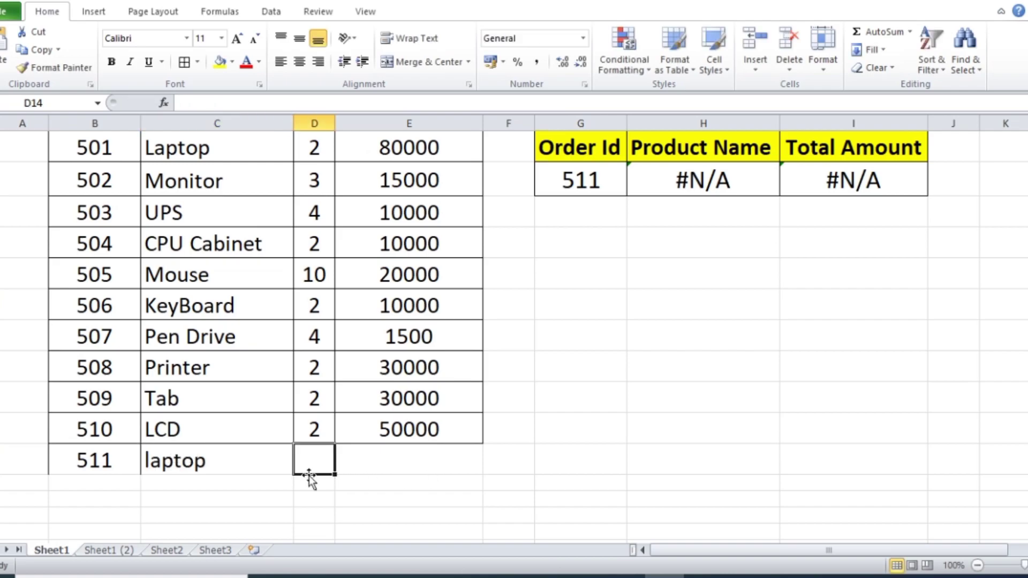
# Fill in quantity 1 and total amount 40000 for the order 511 row.
pyautogui.write('3')
pyautogui.write('1')
pyautogui.press('Tab')
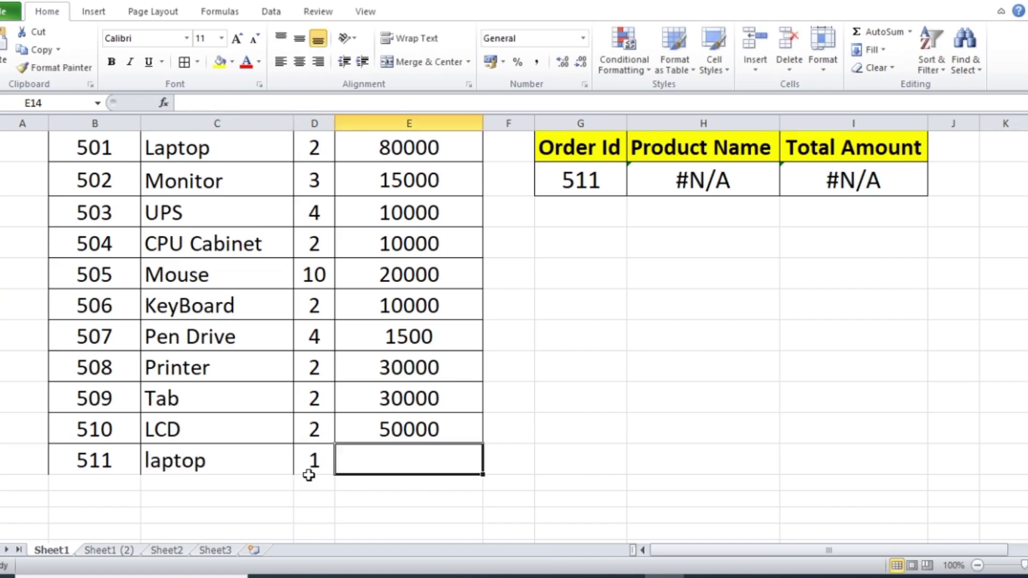
pyautogui.write('5')
pyautogui.press('BackSpace')
pyautogui.press('BackSpace')
pyautogui.press('BackSpace')
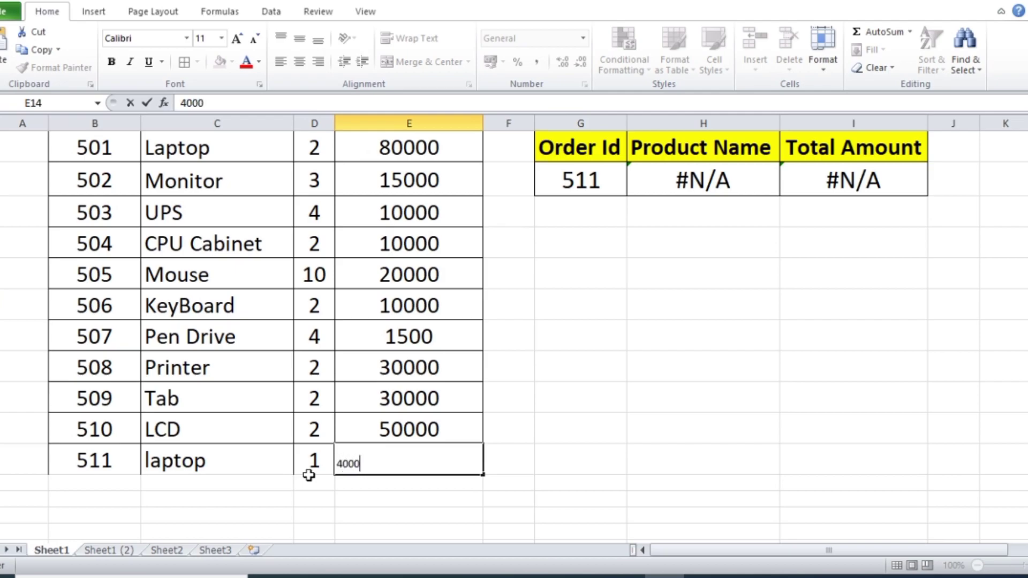
pyautogui.press('Tab')
pyautogui.click(685, 441)
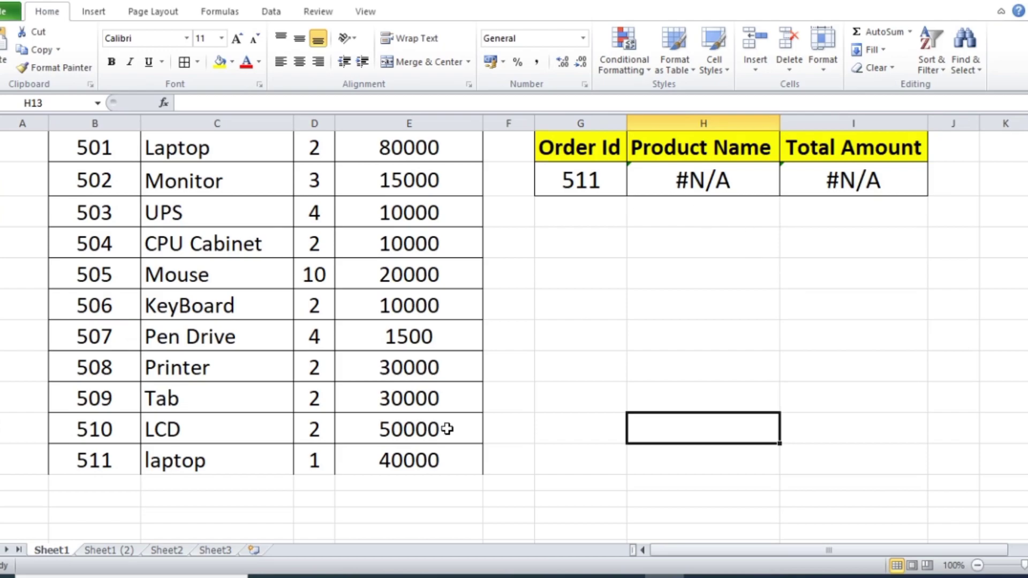
# Replace the table array in the H5 VLOOKUP with the range B3:E14 so it includes the order 511 row.
pyautogui.scroll(1, 698, 331)
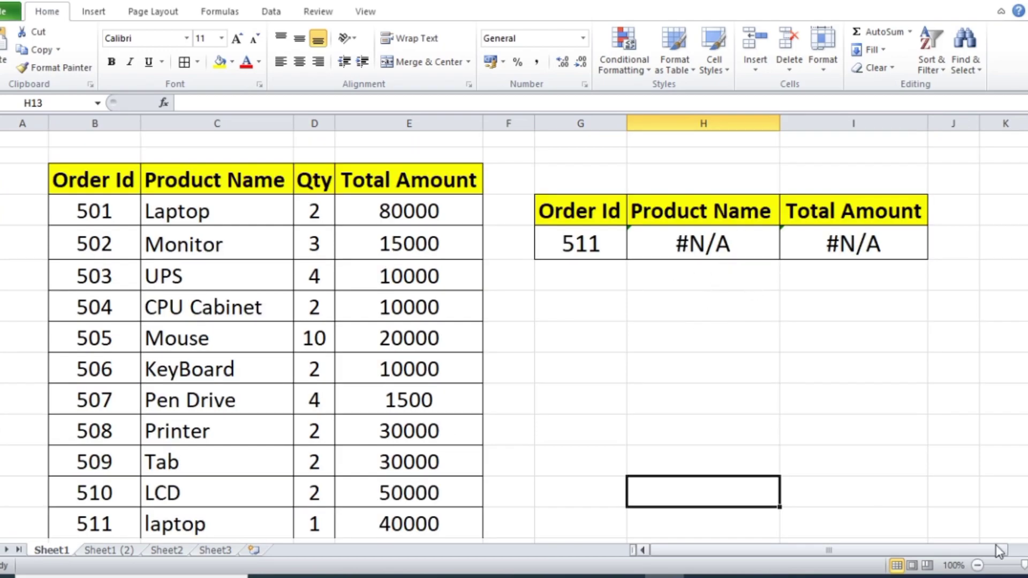
pyautogui.click(978, 566)
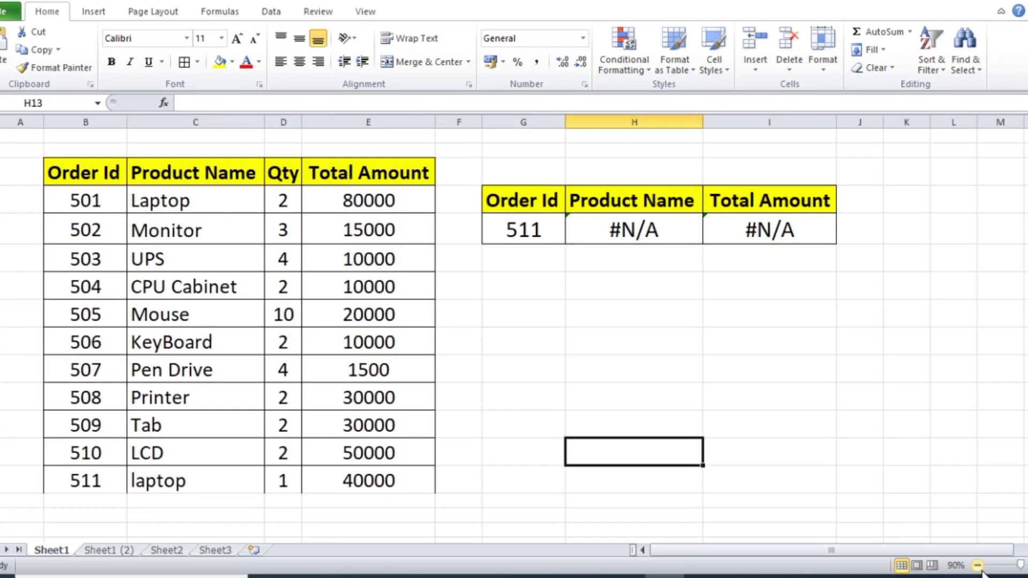
pyautogui.doubleClick(641, 230)
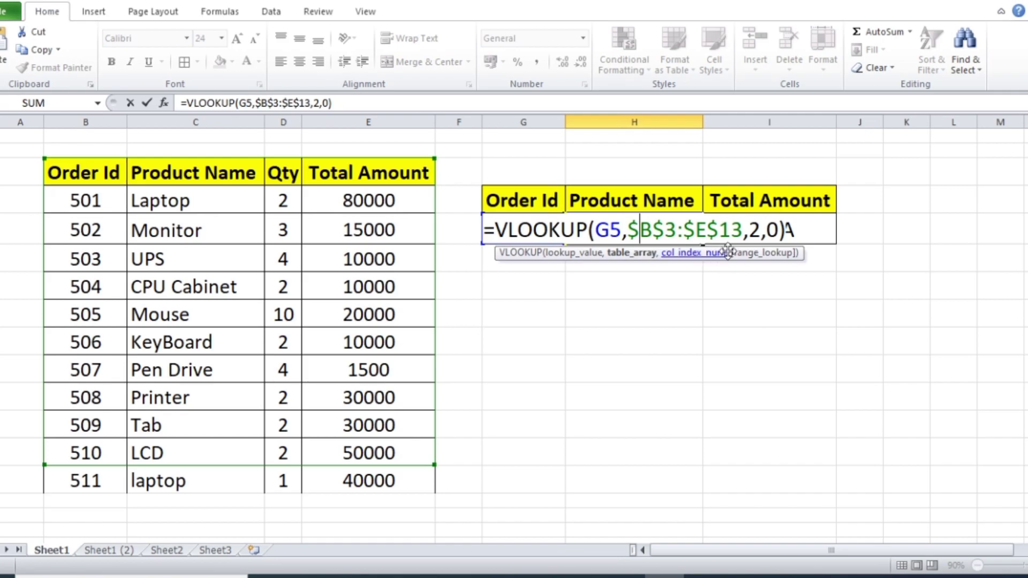
pyautogui.press('BackSpace')
pyautogui.press('BackSpace')
pyautogui.press('BackSpace')
pyautogui.press('BackSpace')
pyautogui.press('BackSpace')
pyautogui.press('BackSpace')
pyautogui.press('BackSpace')
pyautogui.press('BackSpace')
pyautogui.press('BackSpace')
pyautogui.press('BackSpace')
pyautogui.press('BackSpace')
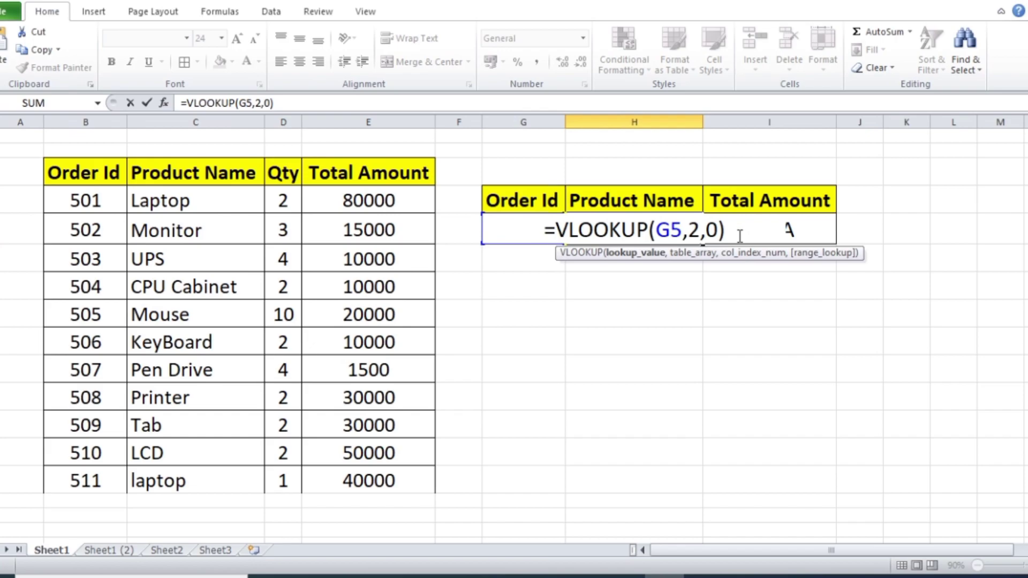
pyautogui.write(',')
pyautogui.moveTo(81, 172); pyautogui.dragTo(329, 482)
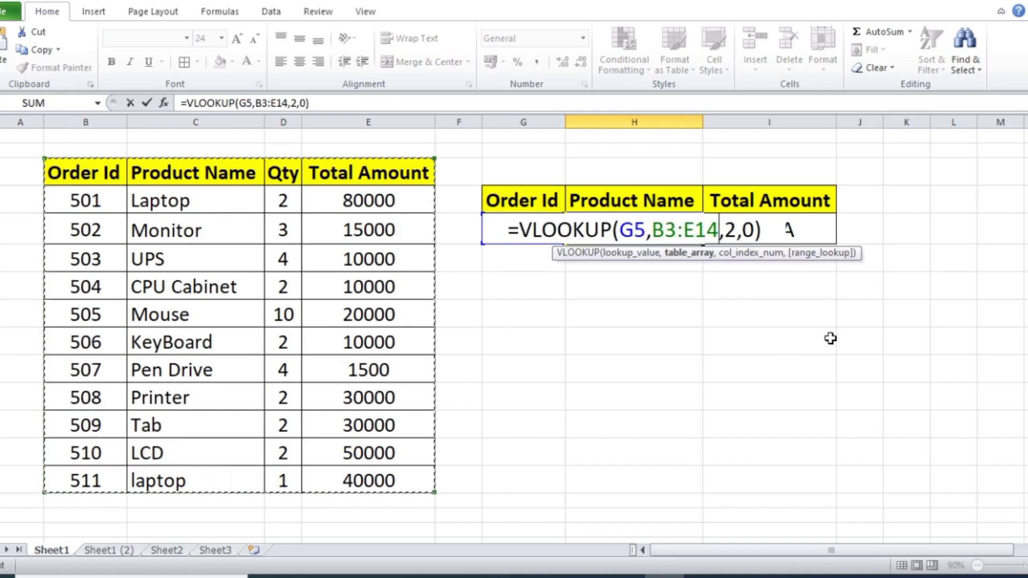
pyautogui.press('Return')
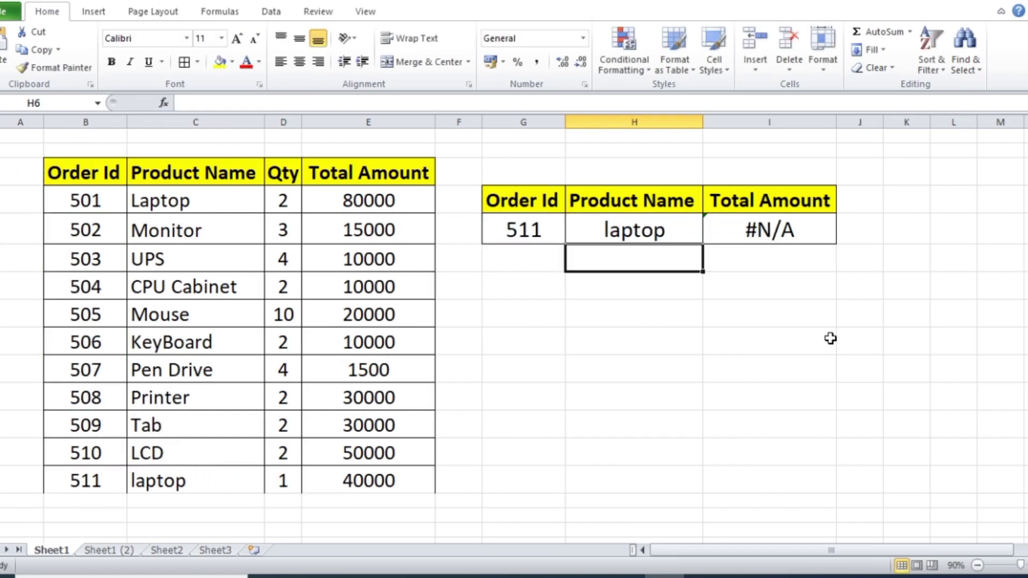
# Replace the Total Amount formula in I5 with a copy of the updated H5 VLOOKUP using column index 4.
pyautogui.doubleClick(664, 230)
pyautogui.moveTo(513, 230); pyautogui.dragTo(787, 230)
pyautogui.hotkey('ctrl', 'c')
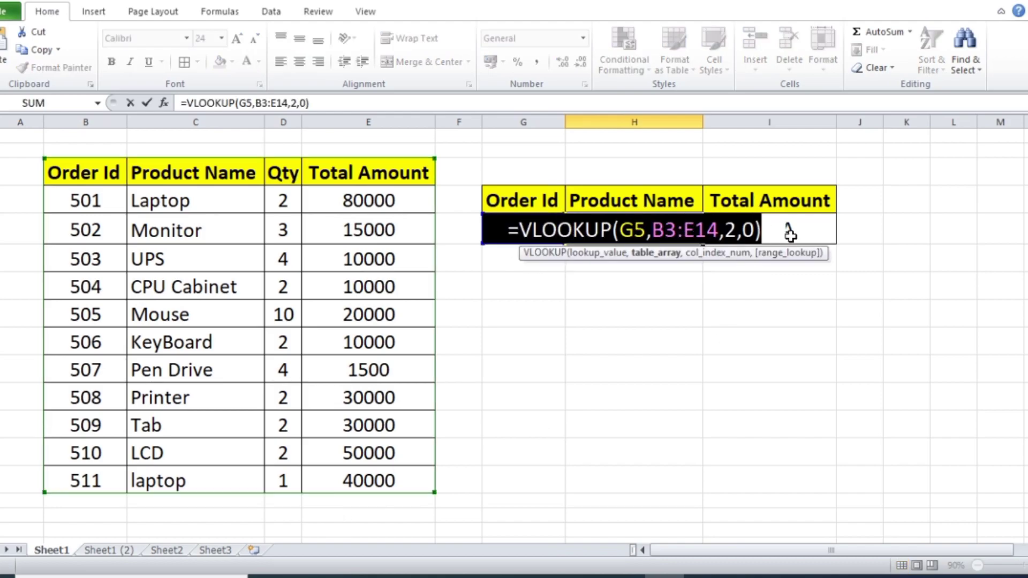
pyautogui.press('Return')
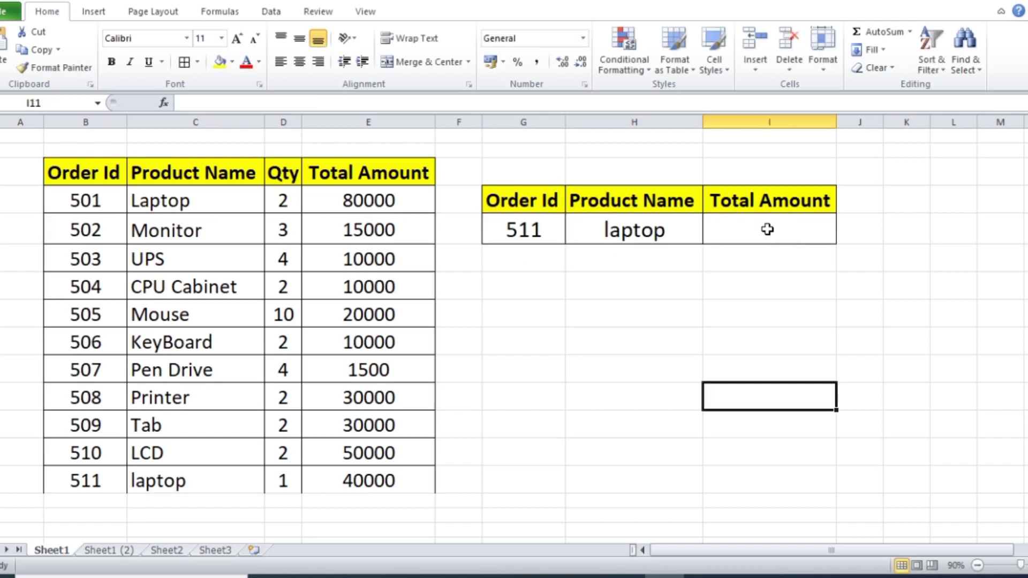
pyautogui.doubleClick(769, 230)
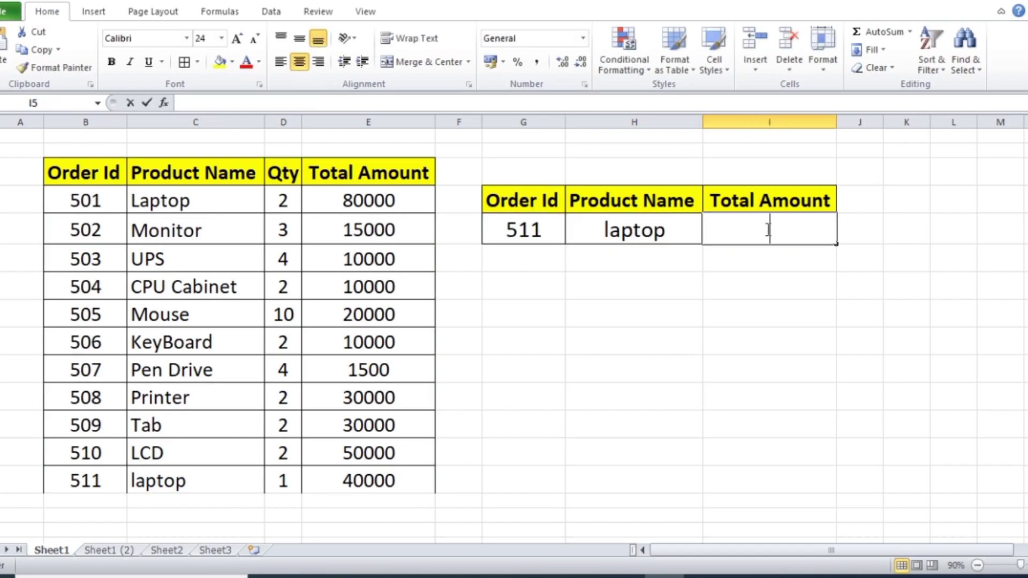
pyautogui.hotkey('ctrl', 'v')
pyautogui.doubleClick(866, 230)
pyautogui.write('4')
pyautogui.press('Return')
pyautogui.click(831, 339)
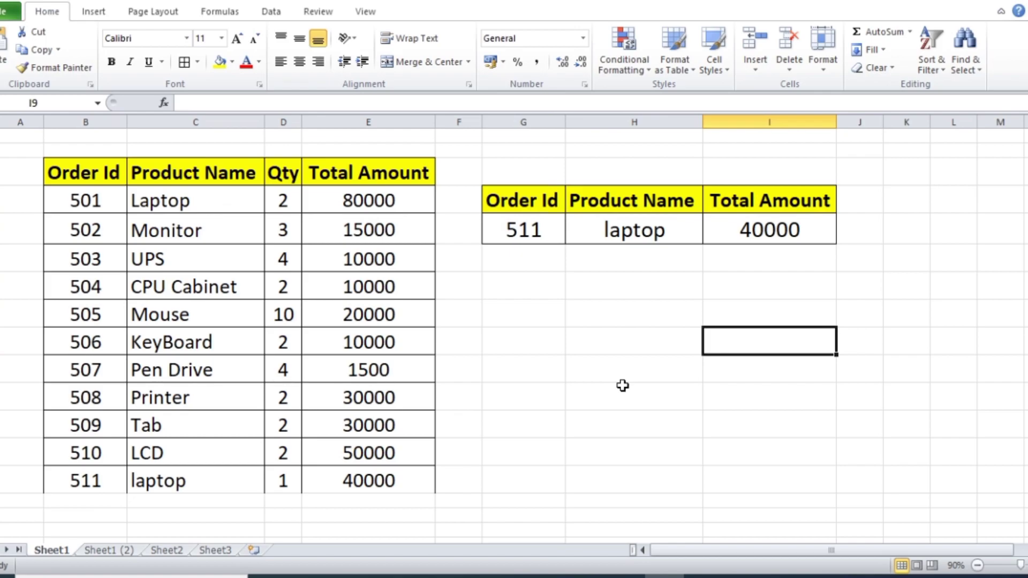
# Change the lookup Order Id in G5 to 512, an order missing from the data.
pyautogui.click(540, 234)
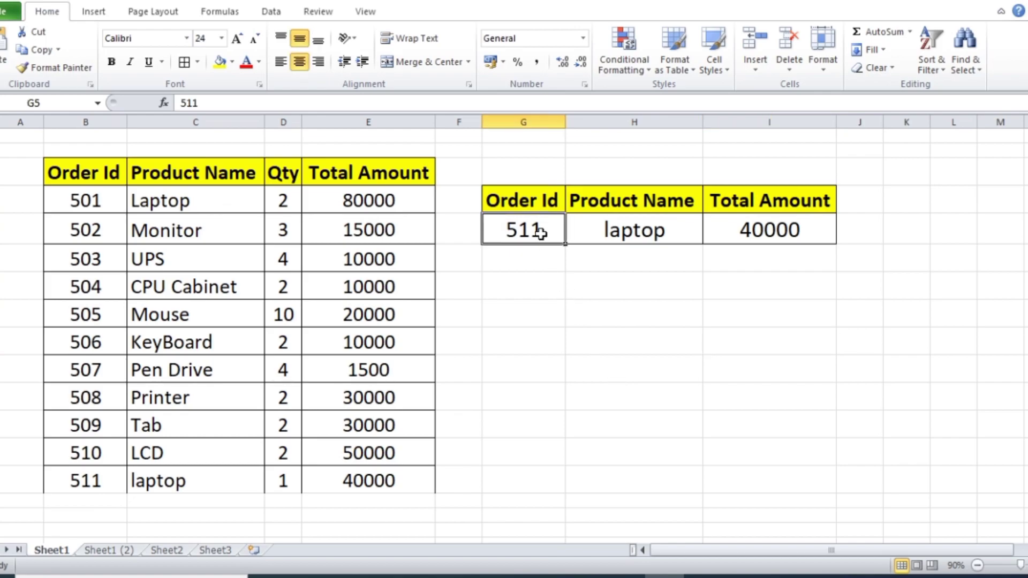
pyautogui.doubleClick(541, 234)
pyautogui.press('BackSpace')
pyautogui.write('2')
pyautogui.click(631, 371)
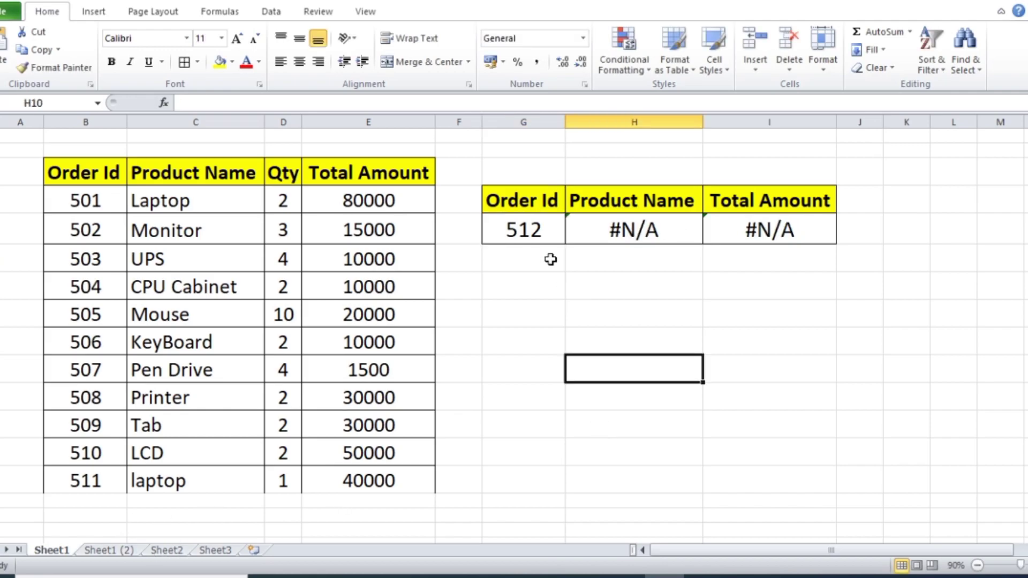
pyautogui.click(538, 231)
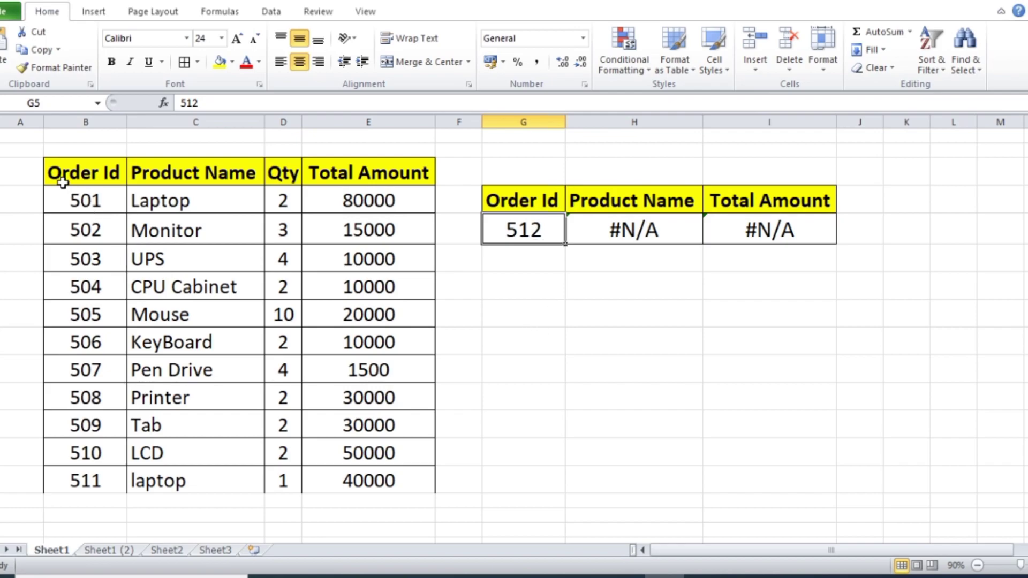
# Delete the whole sheet row holding order 511 from the order data.
pyautogui.scroll(-1, 100, 480)
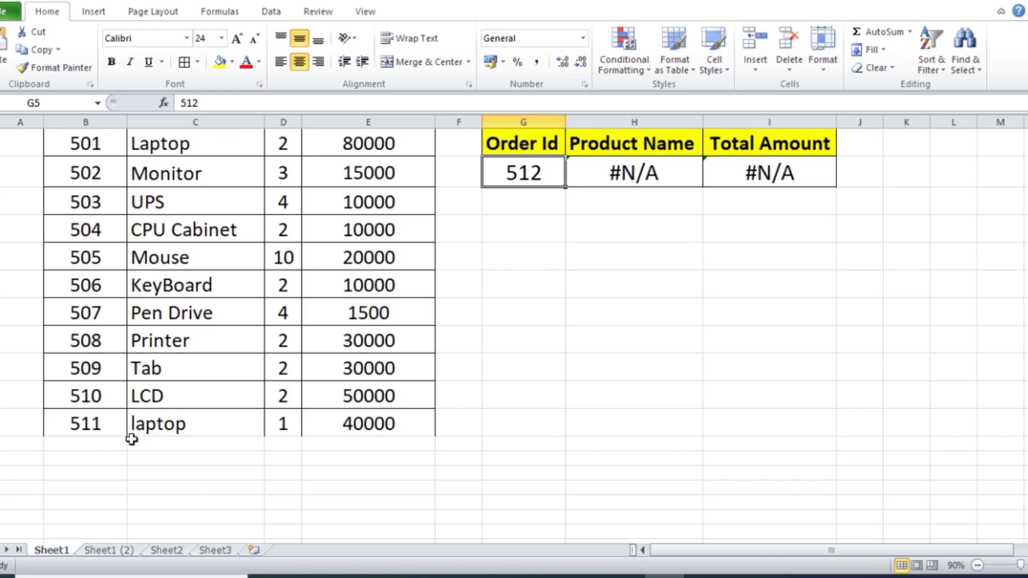
pyautogui.click(2, 423)
pyautogui.rightClick(2, 423)
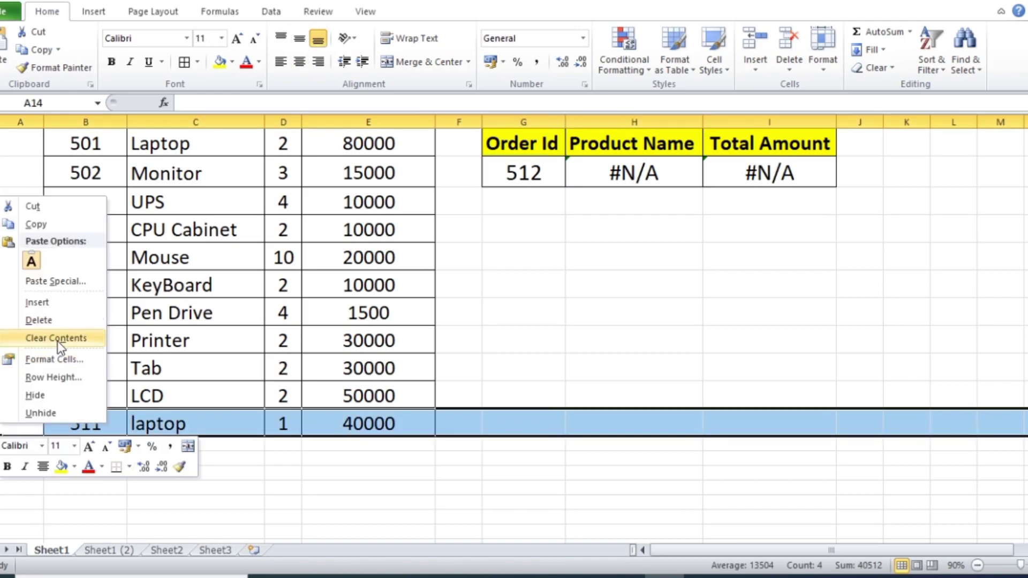
pyautogui.click(34, 319)
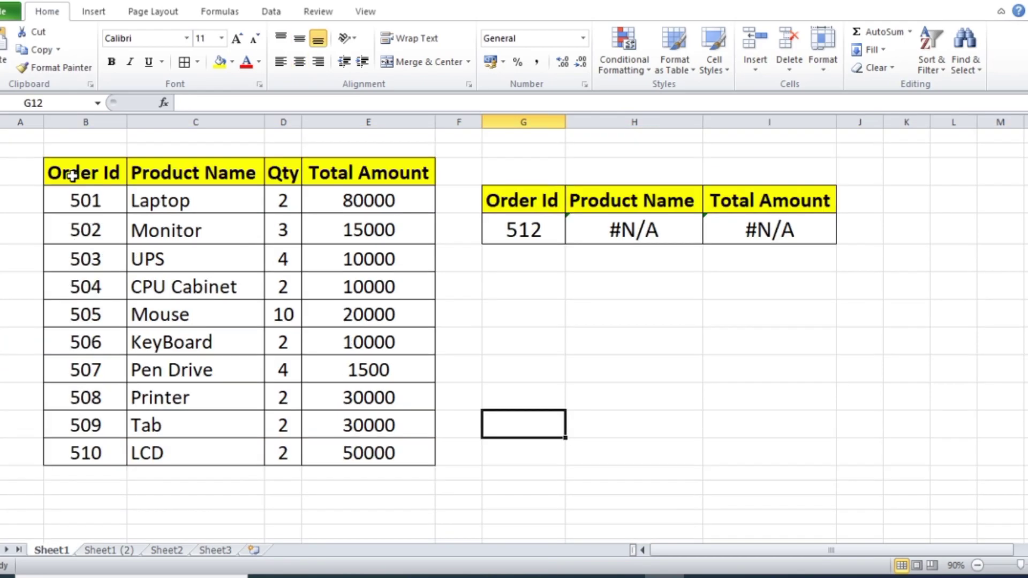
# Convert the order data B3:E13 into a table, keeping the first row as headers.
pyautogui.moveTo(72, 175); pyautogui.dragTo(367, 448)
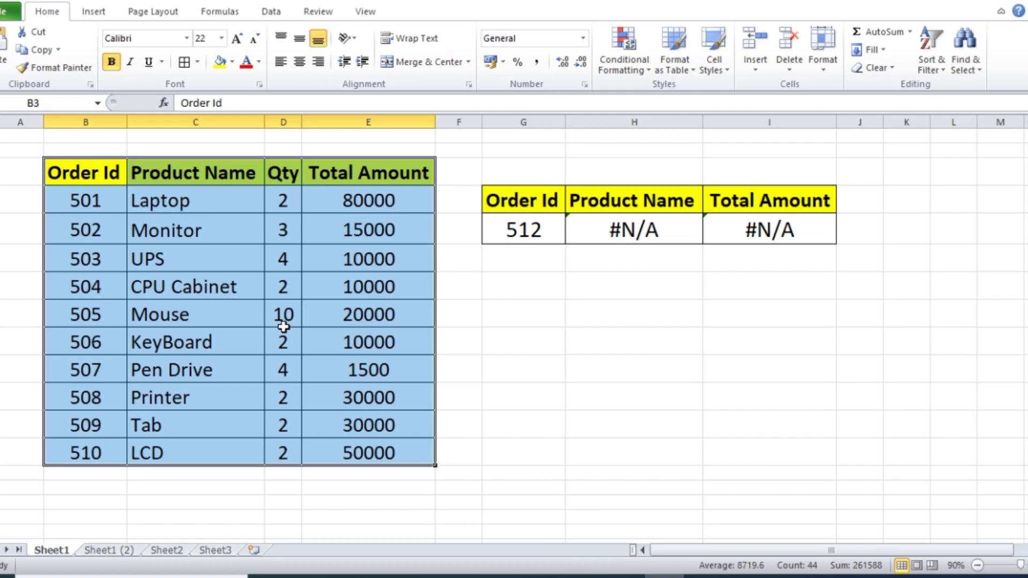
pyautogui.hotkey('ctrl', 't')
pyautogui.moveTo(786, 265); pyautogui.dragTo(715, 279)
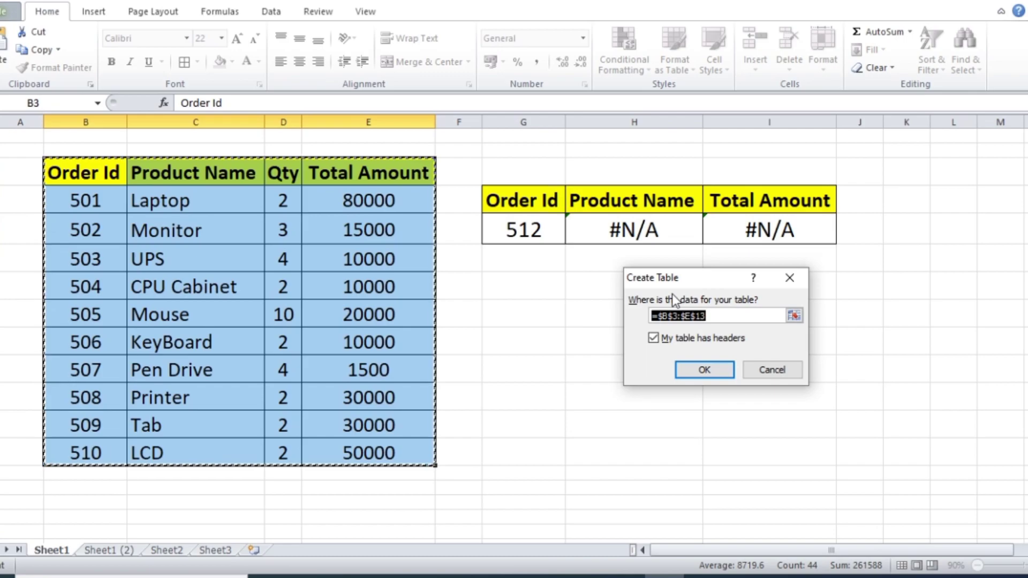
pyautogui.click(653, 339)
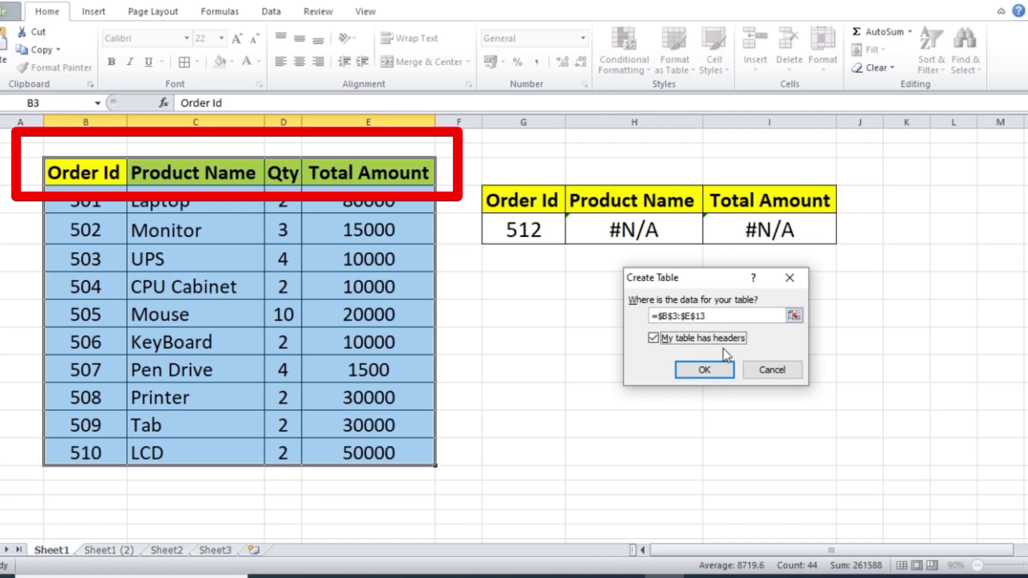
pyautogui.click(653, 338)
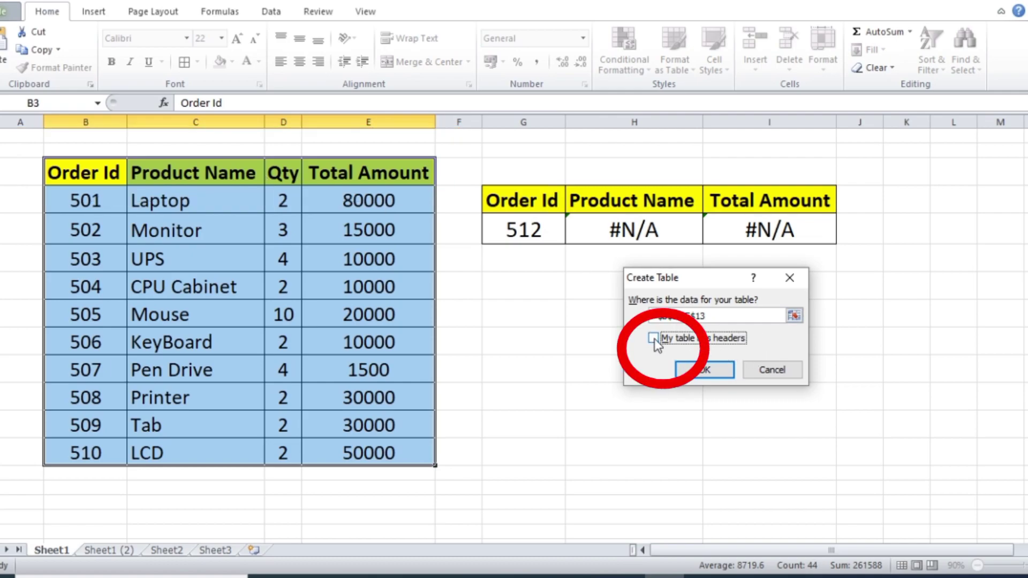
pyautogui.click(705, 370)
pyautogui.click(704, 370)
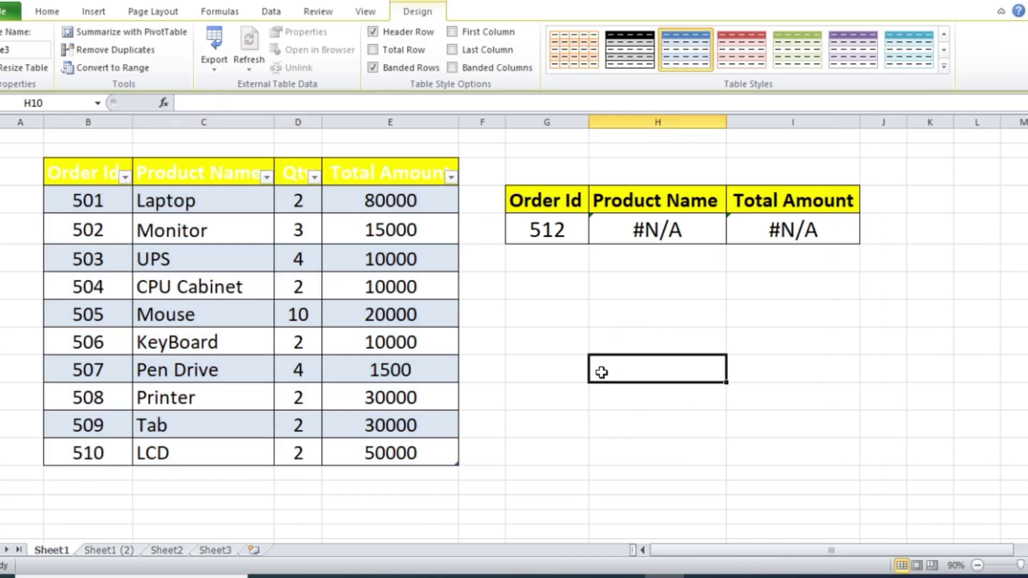
# Color the table's header text red and widen the Total Amount column so its header fits.
pyautogui.moveTo(61, 179); pyautogui.dragTo(391, 184)
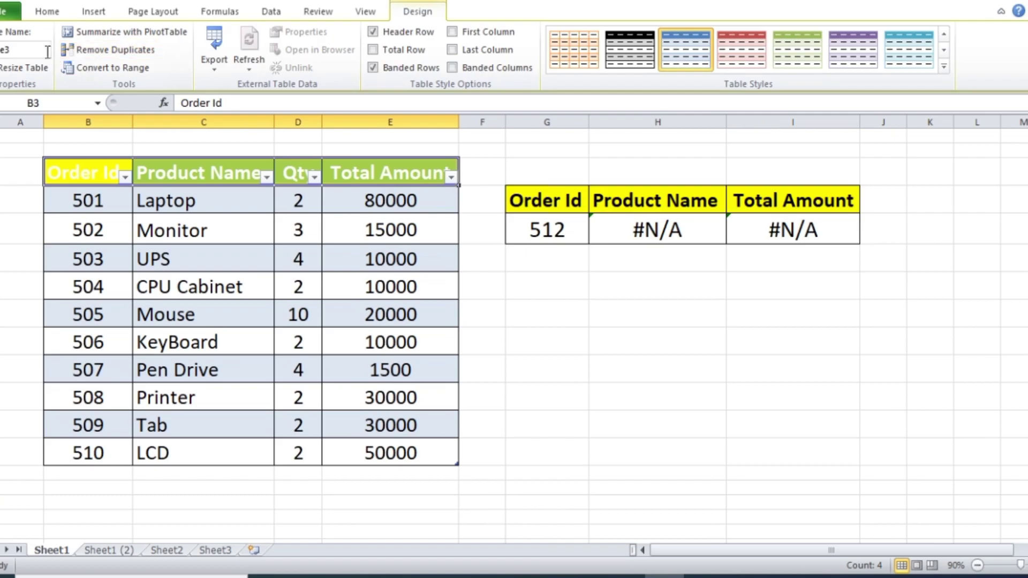
pyautogui.click(47, 11)
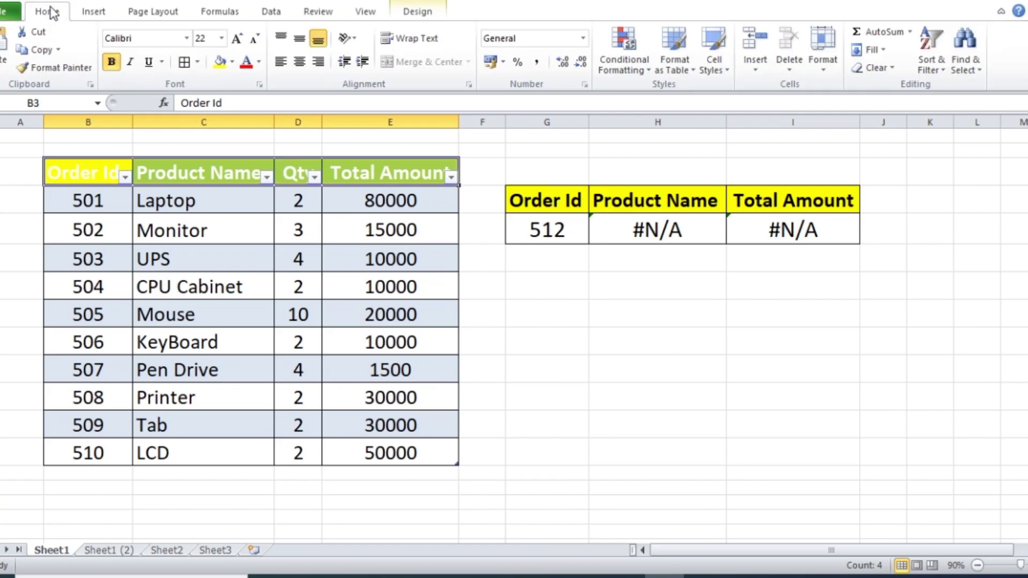
pyautogui.click(246, 61)
pyautogui.click(637, 359)
pyautogui.moveTo(458, 122); pyautogui.dragTo(474, 122)
pyautogui.click(546, 393)
# Add an order below order 510 in the table with Order Id 511, product tab, quantity 1 and total amount 5000.
pyautogui.click(95, 473)
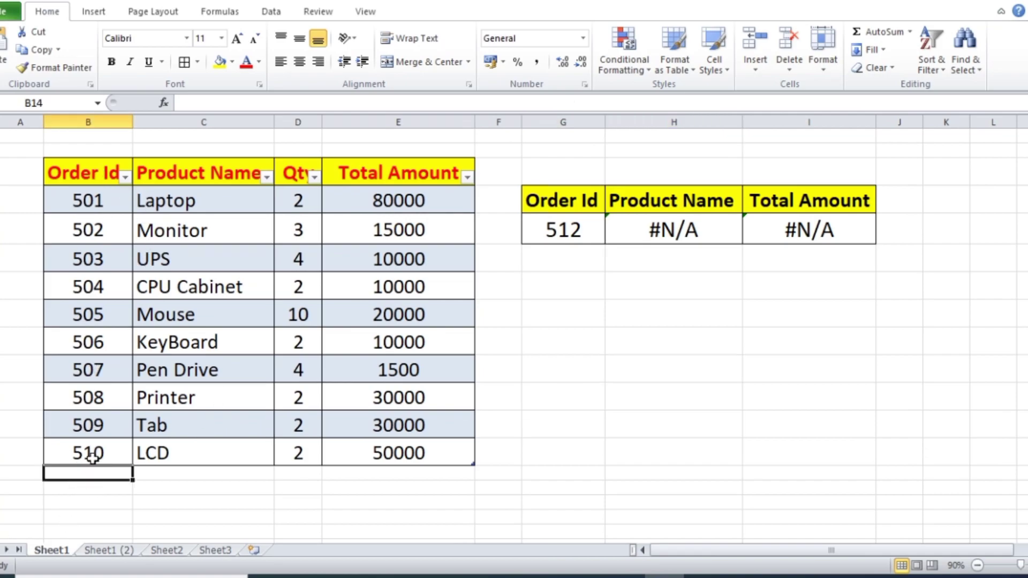
pyautogui.write('511')
pyautogui.click(155, 488)
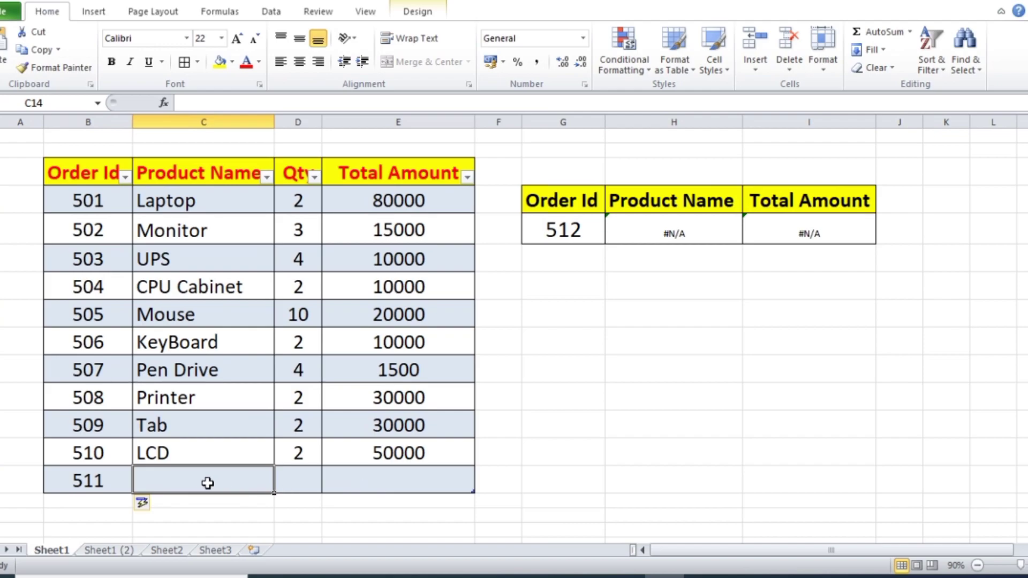
pyautogui.write('tab')
pyautogui.press('Tab')
pyautogui.write('1')
pyautogui.press('Tab')
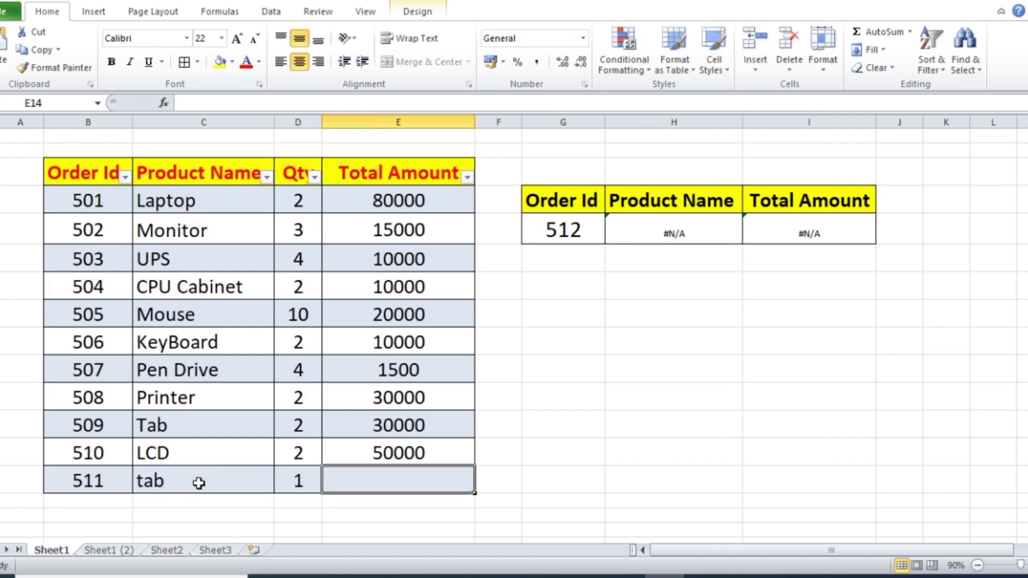
pyautogui.write('5000')
pyautogui.press('Tab')
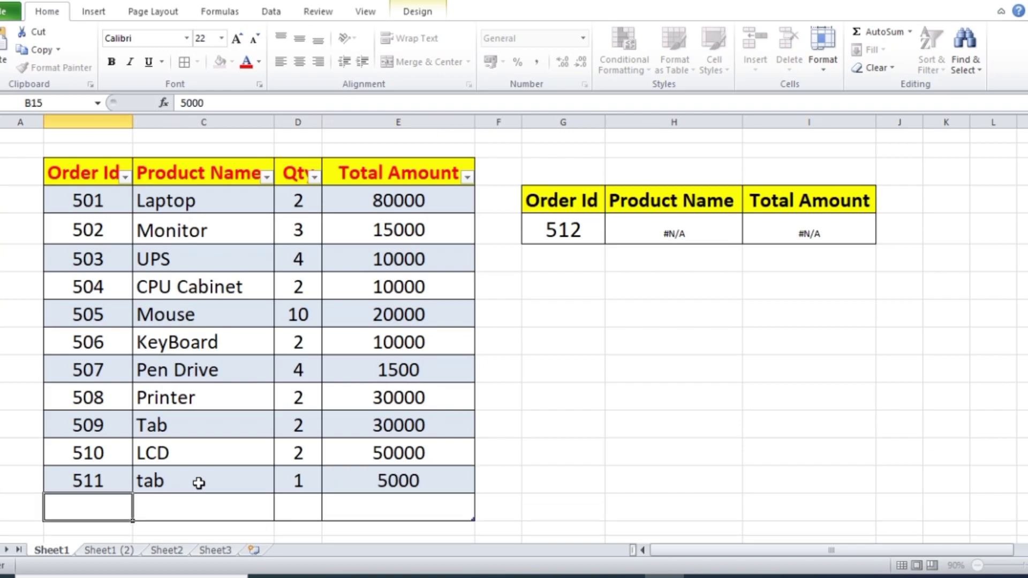
# Set the lookup Order Id in G5 to 511 to test the newly added table row.
pyautogui.click(654, 444)
pyautogui.click(560, 230)
pyautogui.write('511')
pyautogui.click(702, 242)
# Increase the font size of the lookup results in H5:I5 to 26.
pyautogui.moveTo(643, 236); pyautogui.dragTo(803, 238)
pyautogui.click(241, 41)
pyautogui.click(240, 41)
pyautogui.click(240, 41)
pyautogui.click(240, 41)
pyautogui.click(239, 42)
pyautogui.click(240, 41)
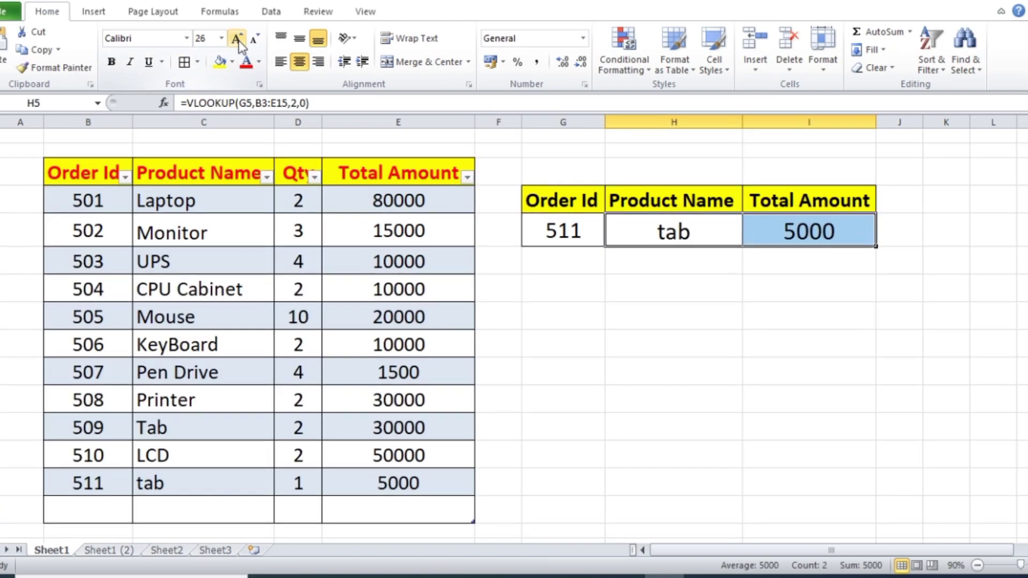
pyautogui.click(850, 405)
# Fill the empty last table row with Order Id 512, product monitor, quantity 1 and total amount 5000.
pyautogui.scroll(-1, 637, 329)
pyautogui.click(105, 454)
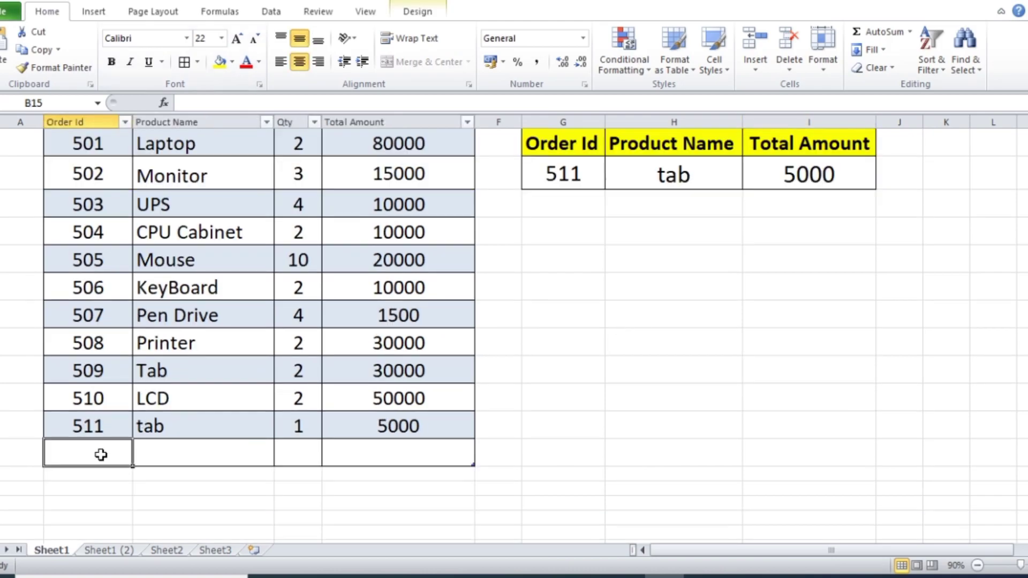
pyautogui.write('512')
pyautogui.press('Tab')
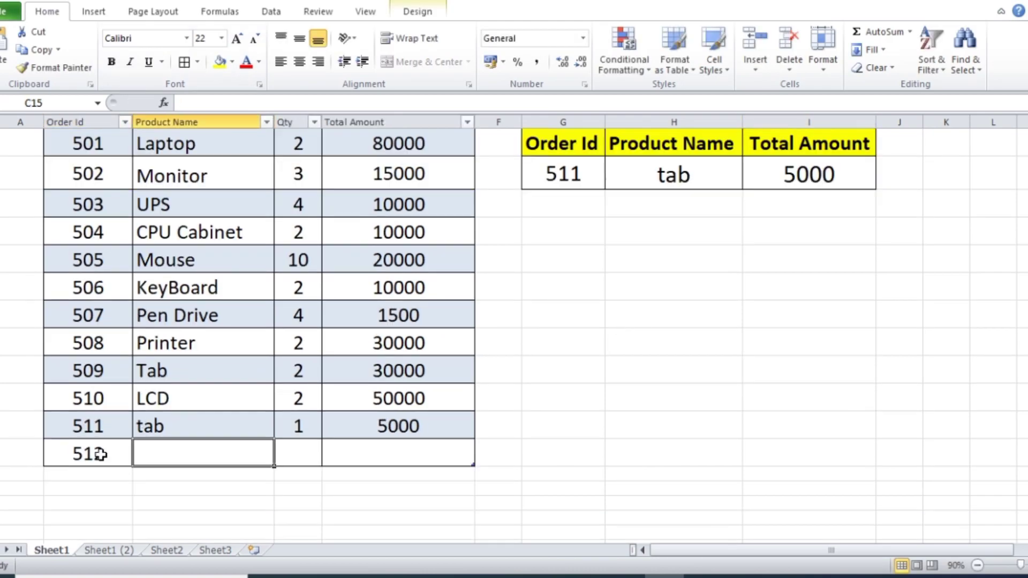
pyautogui.write('monitor')
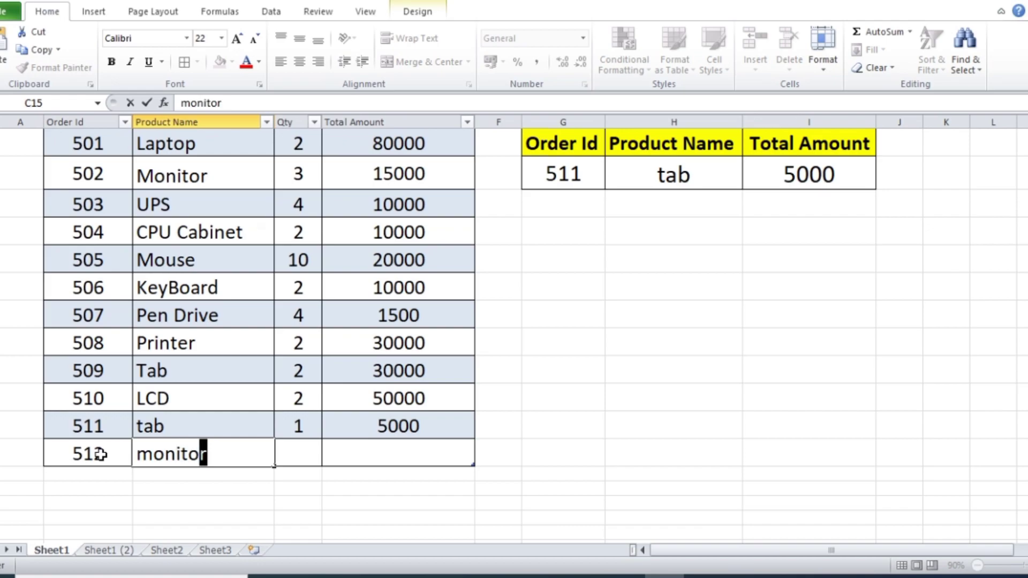
pyautogui.press('Tab')
pyautogui.write('1')
pyautogui.press('Tab')
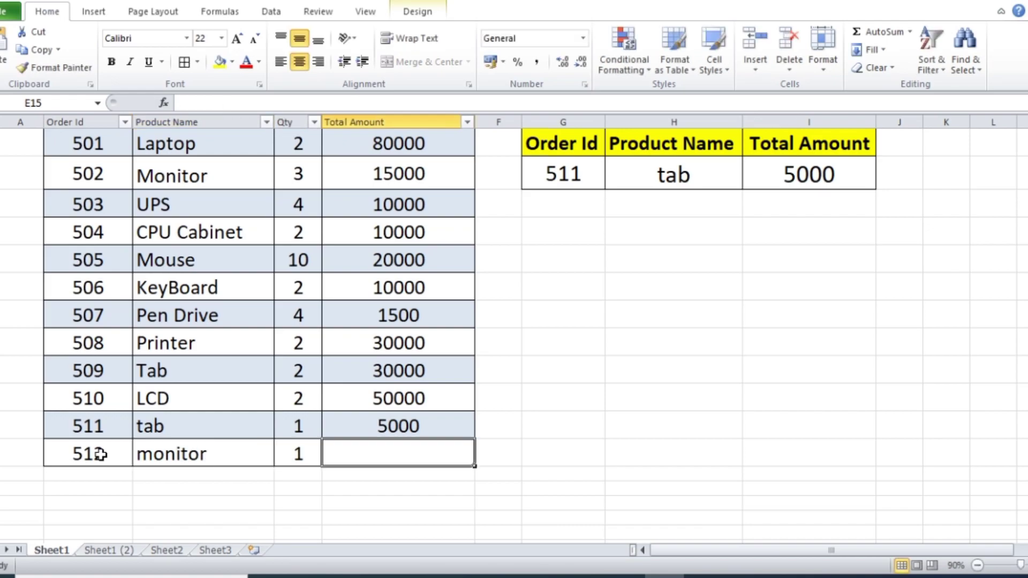
pyautogui.write('5000')
pyautogui.press('Tab')
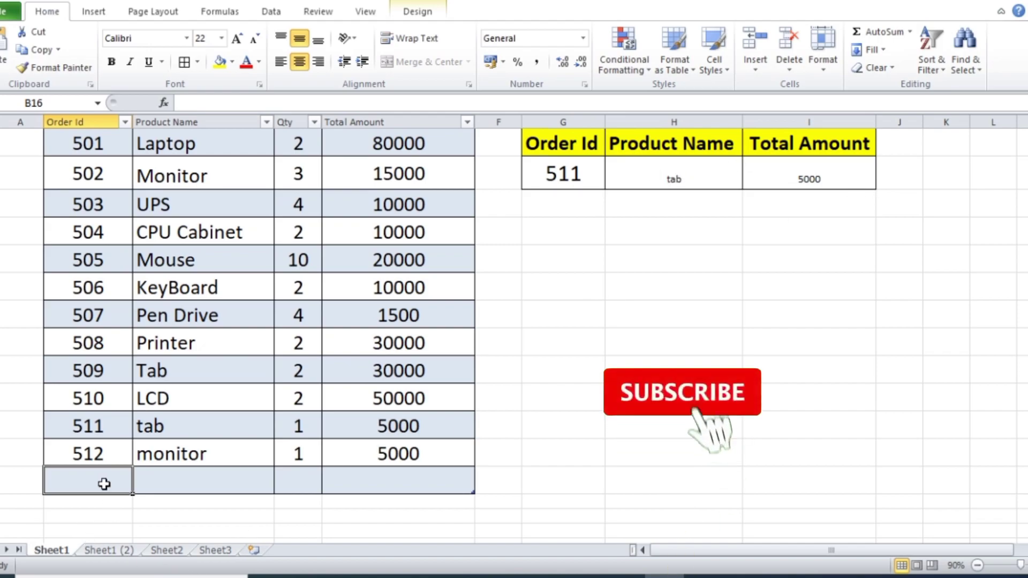
# Look up Order Id 512 in G5, and replace it with Order Id 513.
pyautogui.click(561, 177)
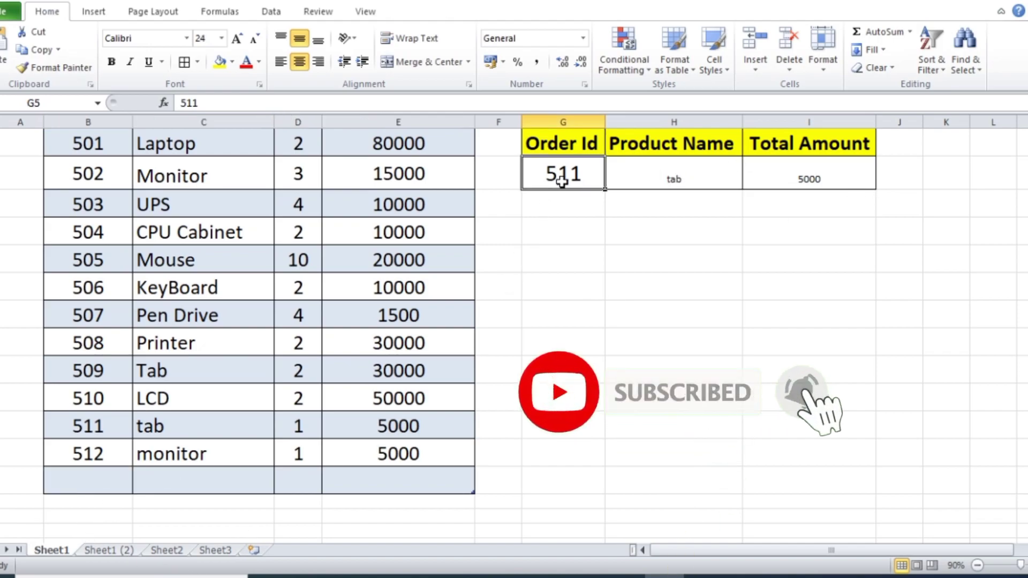
pyautogui.write('512')
pyautogui.press('Tab')
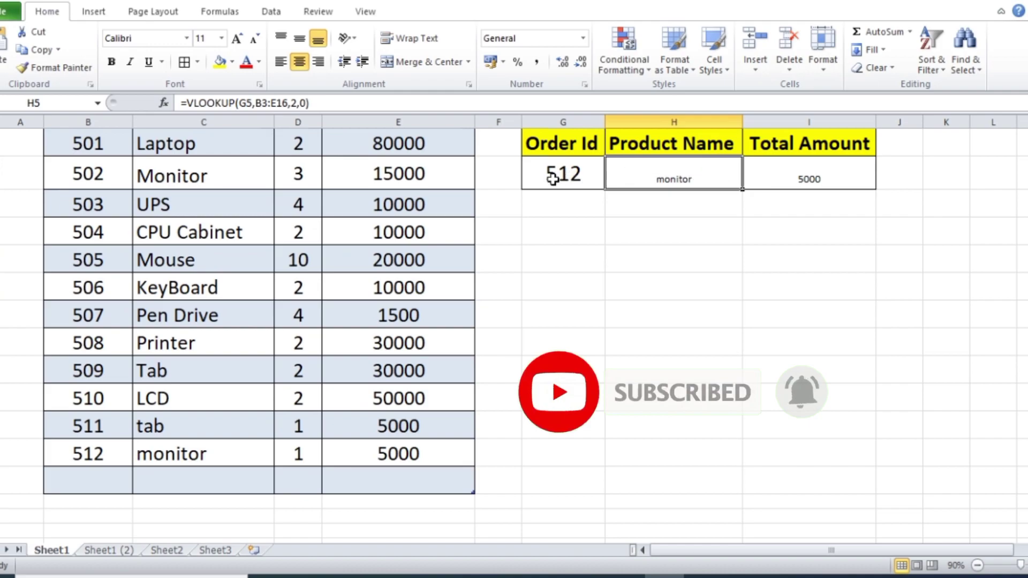
pyautogui.click(559, 175)
pyautogui.write('513')
pyautogui.press('Tab')
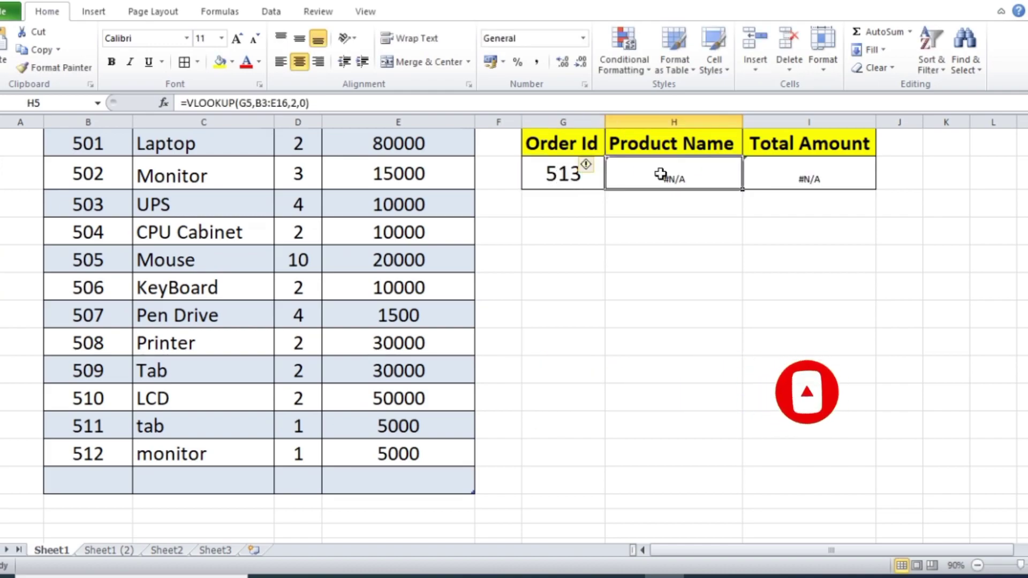
# Fill the empty last table row with Order Id 513, product led, quantity 1 and total amount 5000.
pyautogui.click(88, 481)
pyautogui.write('513')
pyautogui.press('Tab')
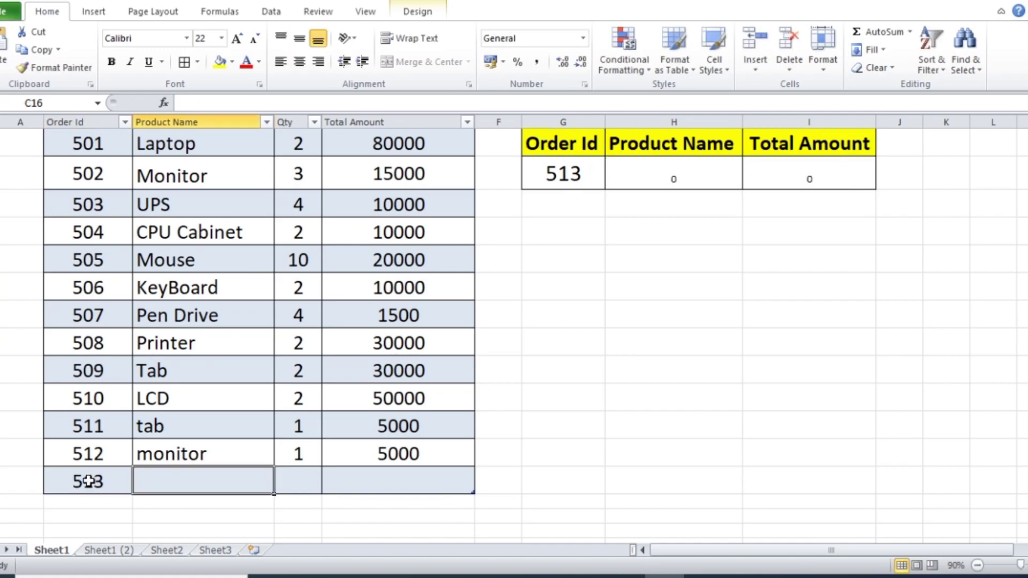
pyautogui.write('led')
pyautogui.press('Tab')
pyautogui.write('1')
pyautogui.press('Tab')
pyautogui.write('500')
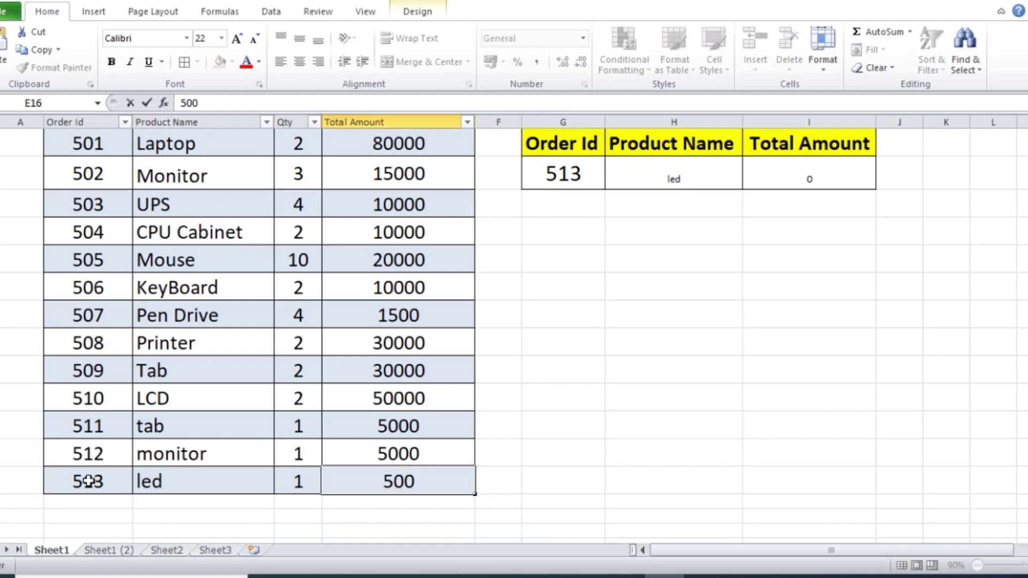
pyautogui.write('0')
pyautogui.press('Tab')
pyautogui.scroll(-1, 616, 409)
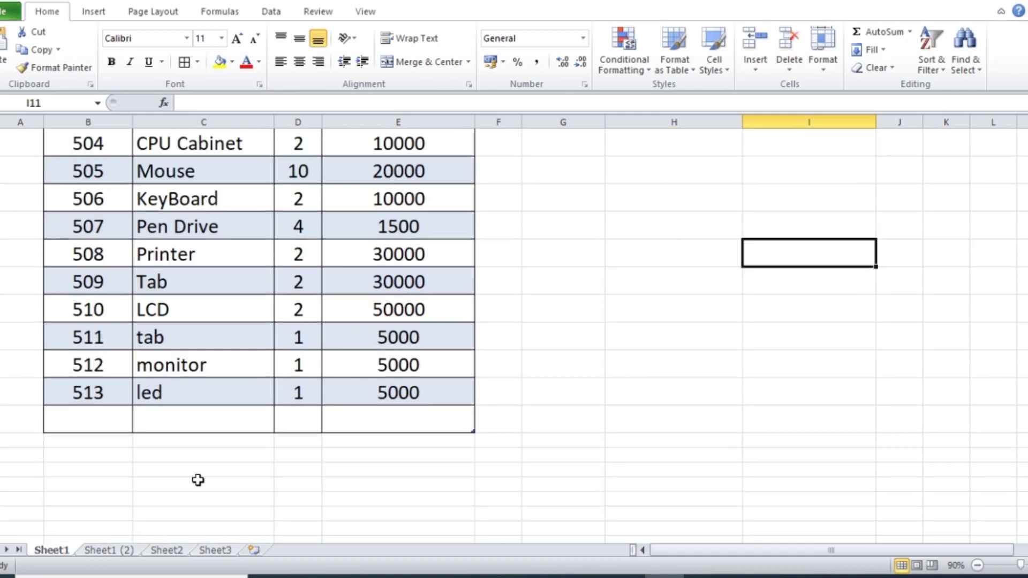
pyautogui.scroll(-1, 161, 484)
pyautogui.scroll(2, 585, 391)
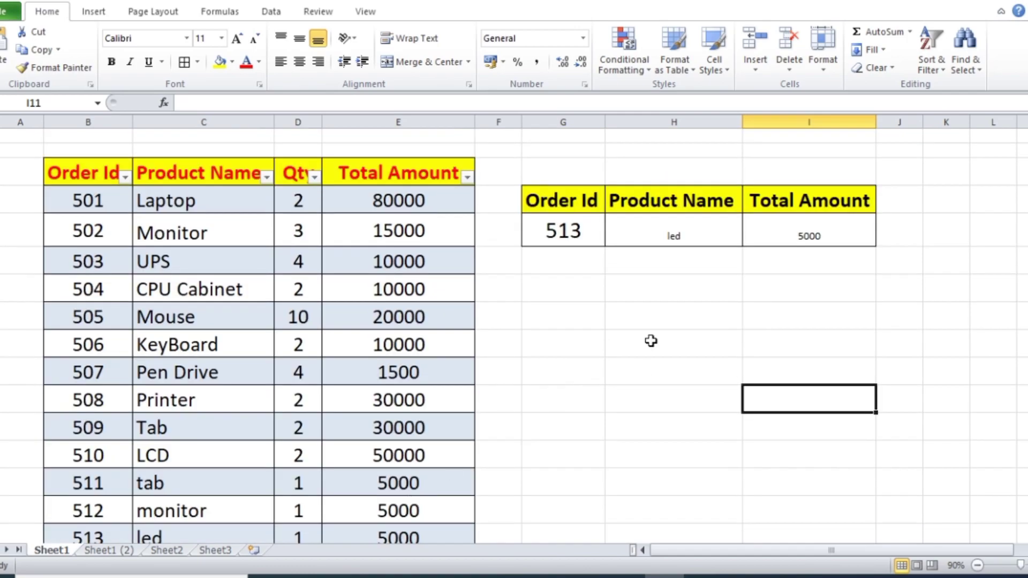